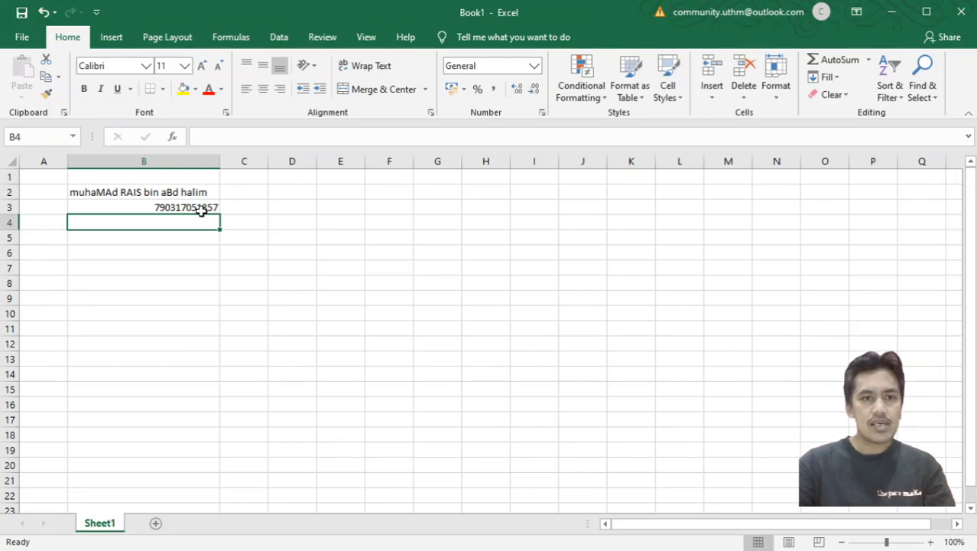
Widen columns C, D and E so each can hold a full name beside the entries in column B.
left_click(162, 194)
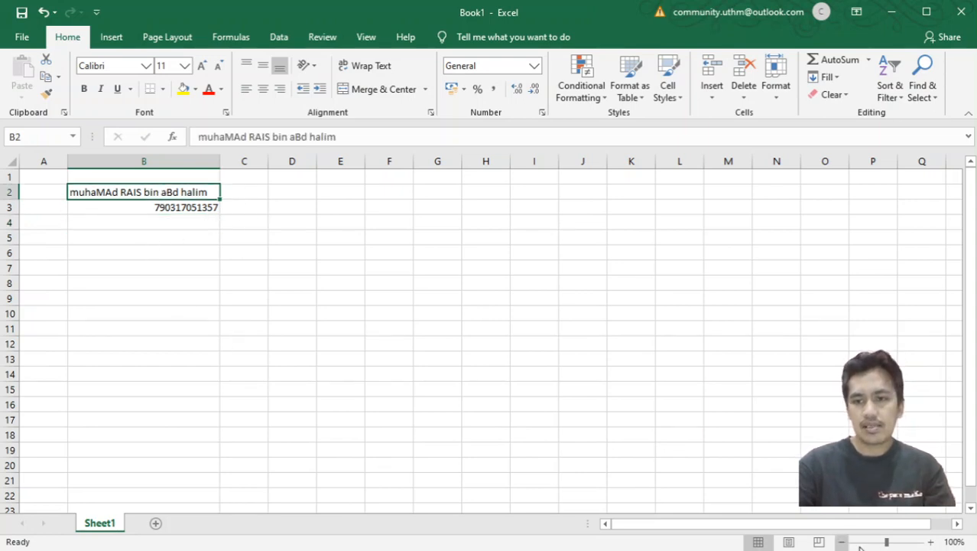
left_click(928, 542)
left_click(928, 542)
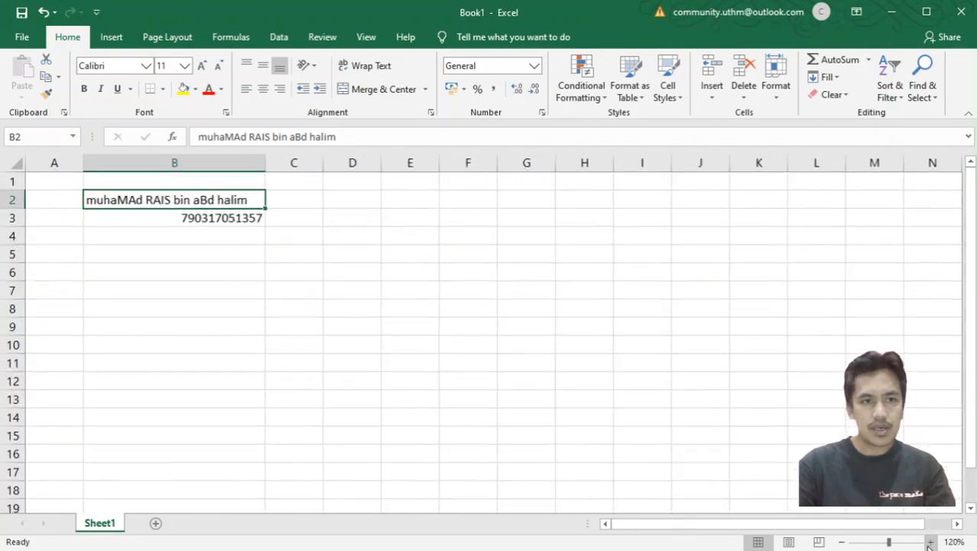
left_click(928, 542)
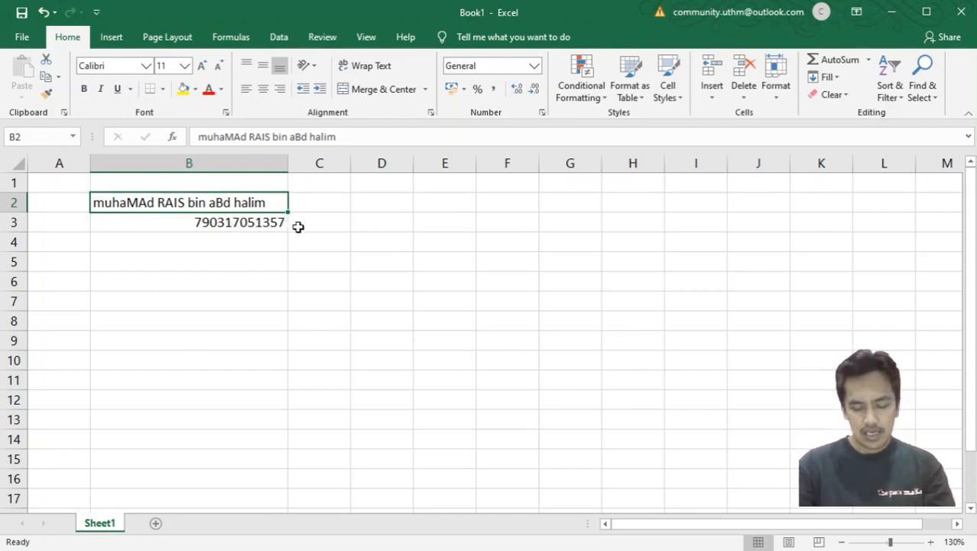
left_click(244, 224)
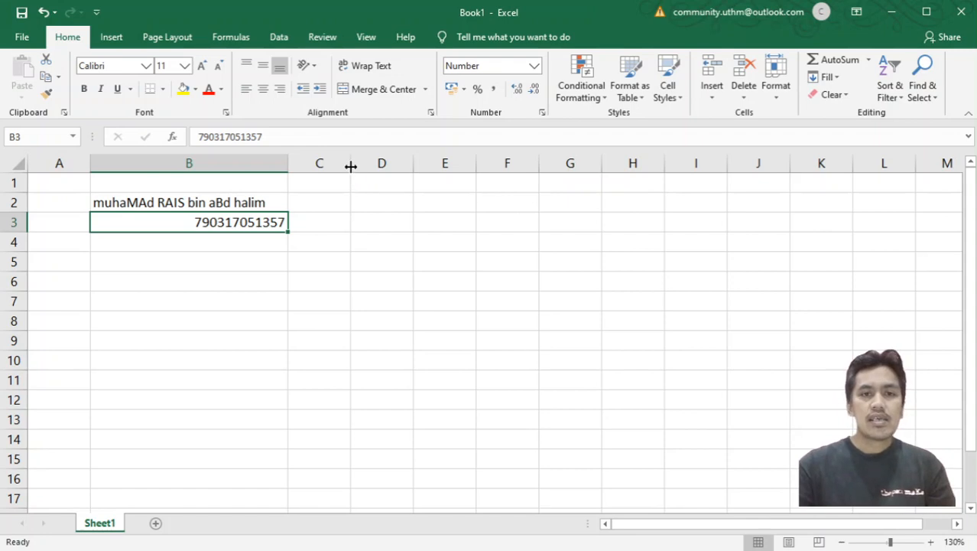
left_click_drag(350, 165, 491, 177)
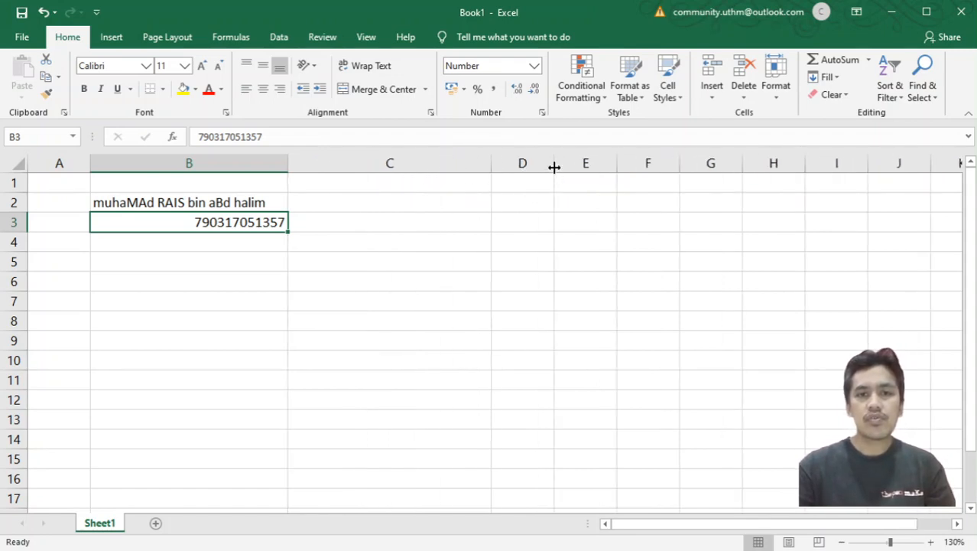
left_click_drag(553, 164, 644, 164)
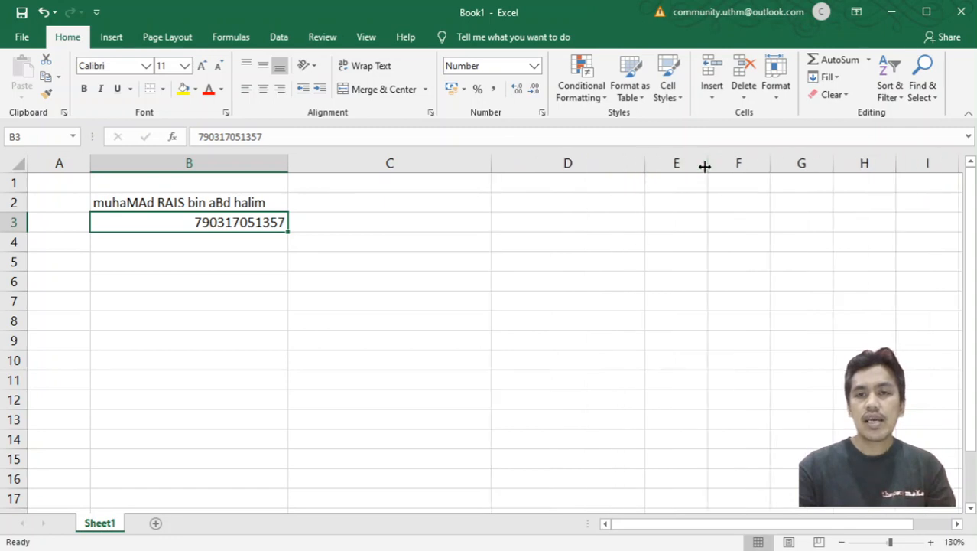
left_click_drag(707, 163, 846, 164)
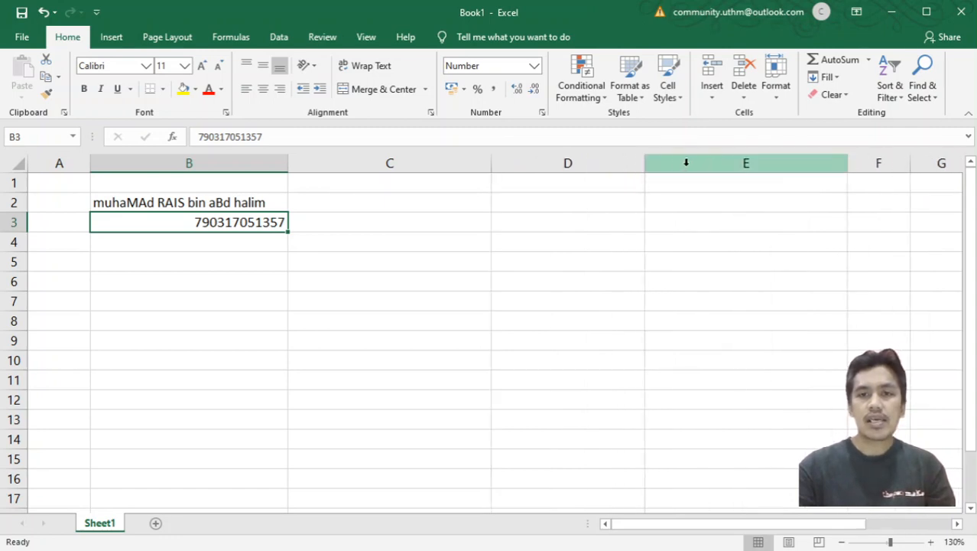
left_click_drag(644, 163, 659, 164)
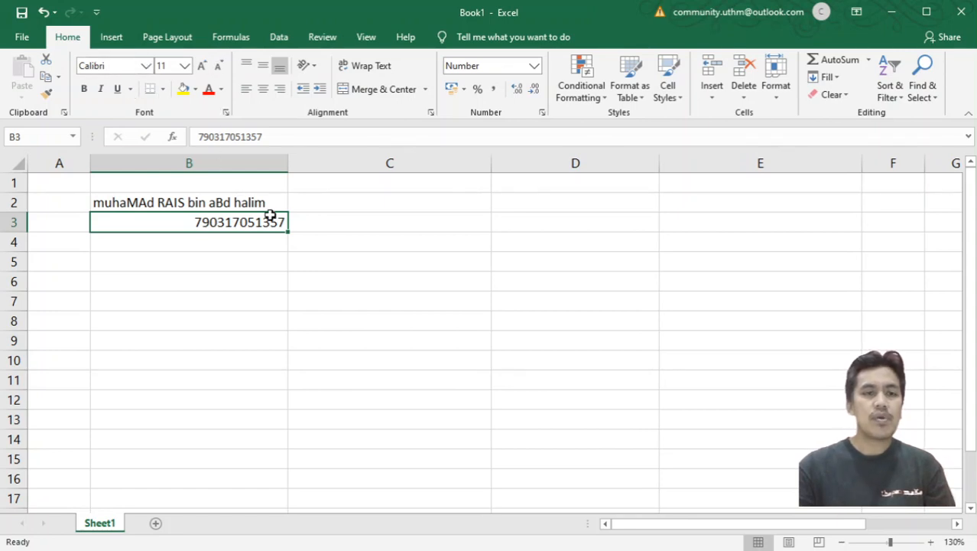
Enter the formula =upper(B2) in cell C2 to convert the name to uppercase.
left_click(308, 205)
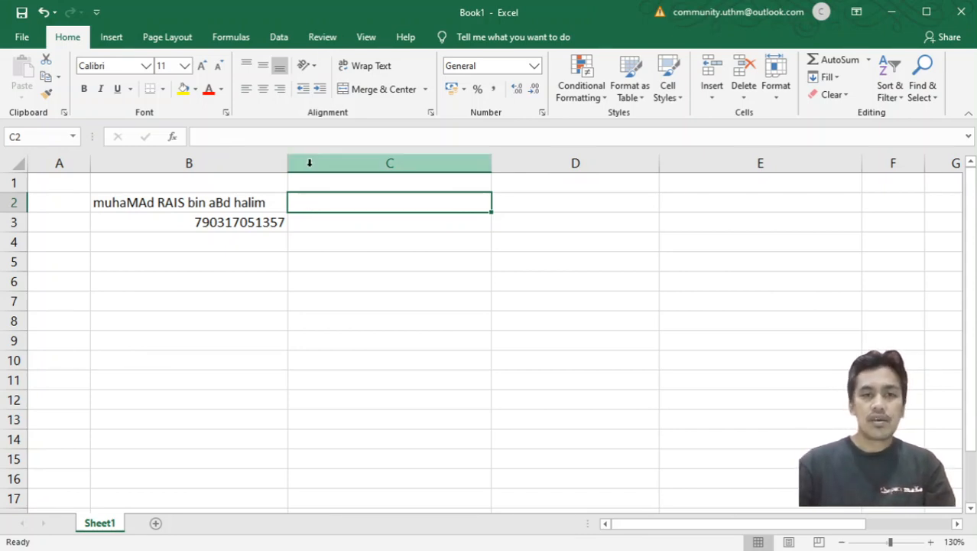
left_click(329, 223)
left_click(338, 205)
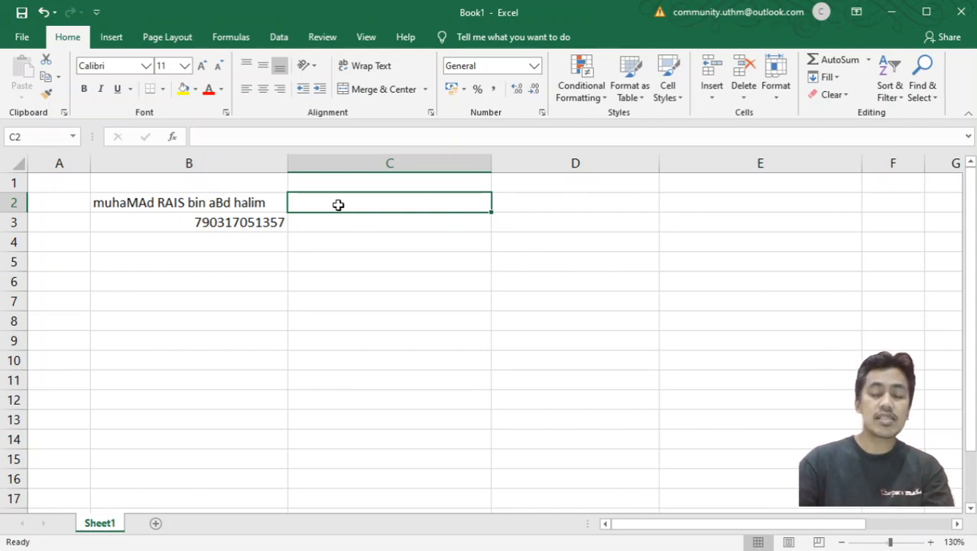
type("=")
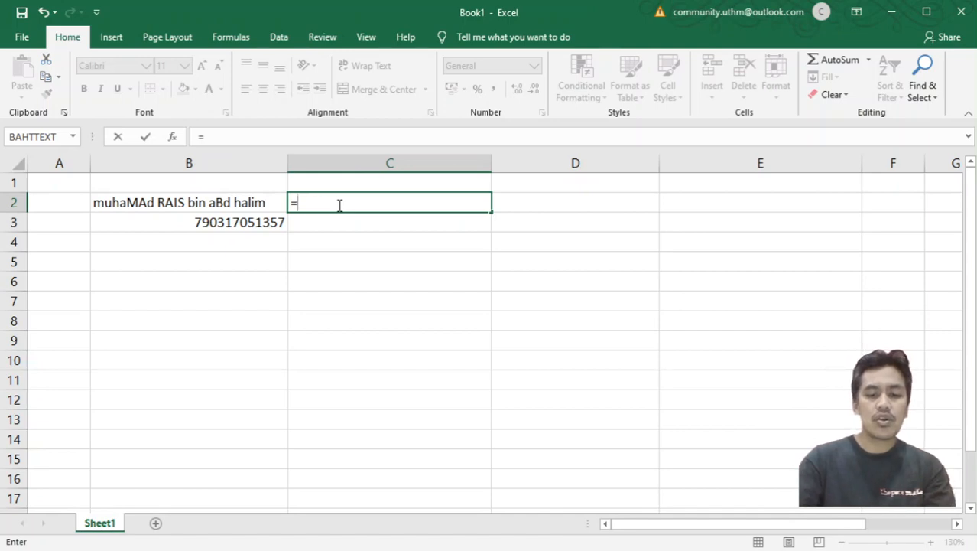
type("upp")
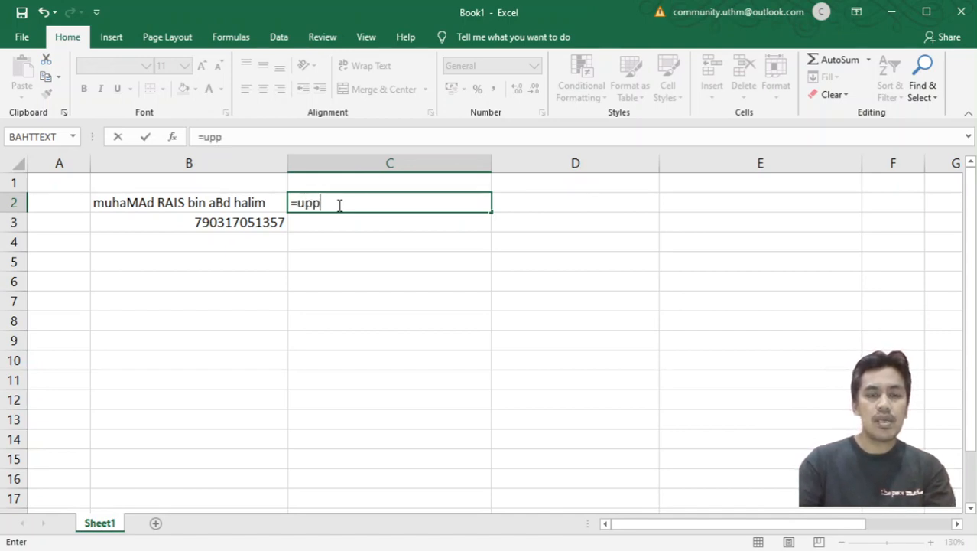
type("er")
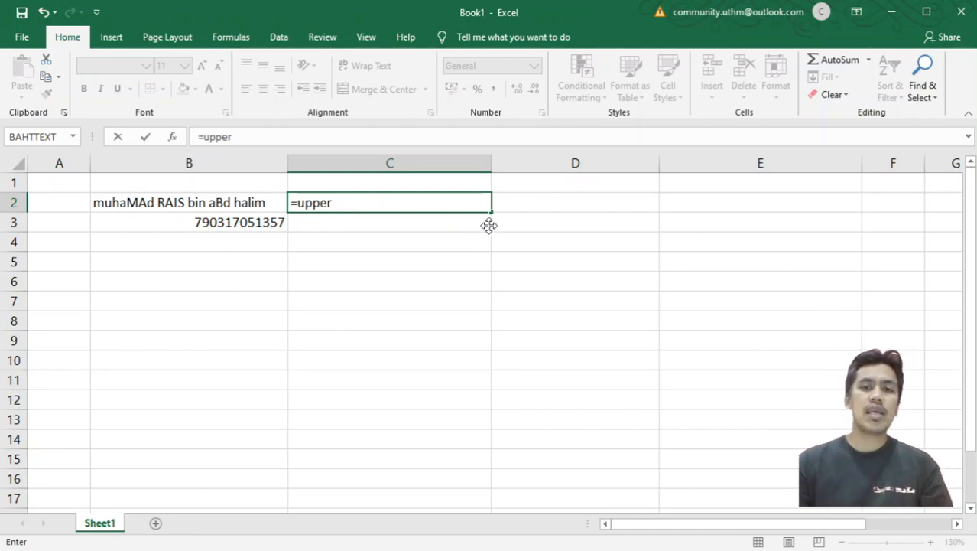
left_click(339, 205)
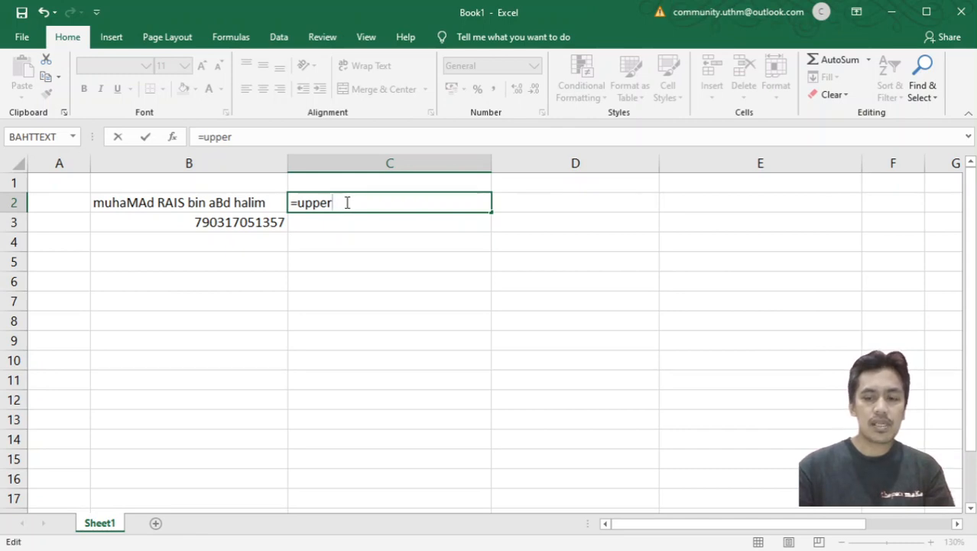
type("(")
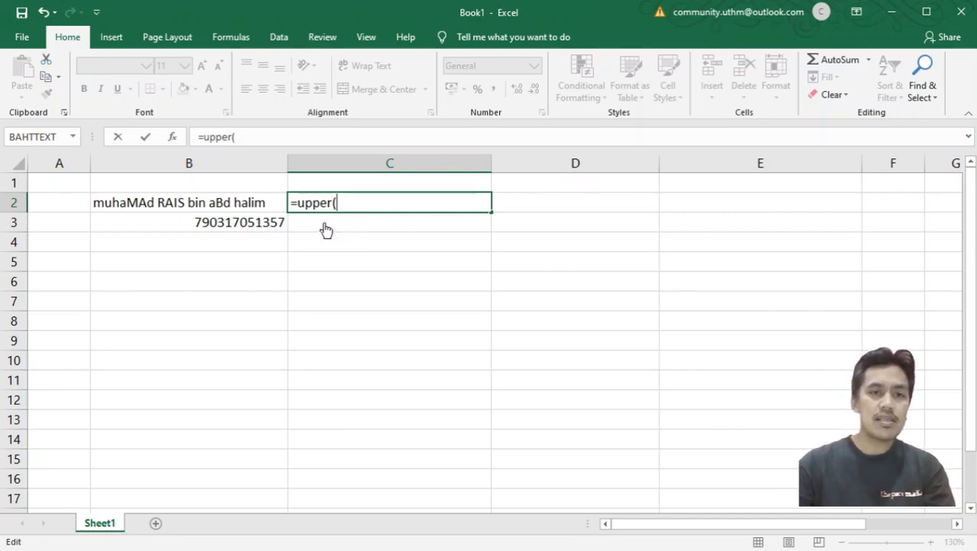
left_click(216, 201)
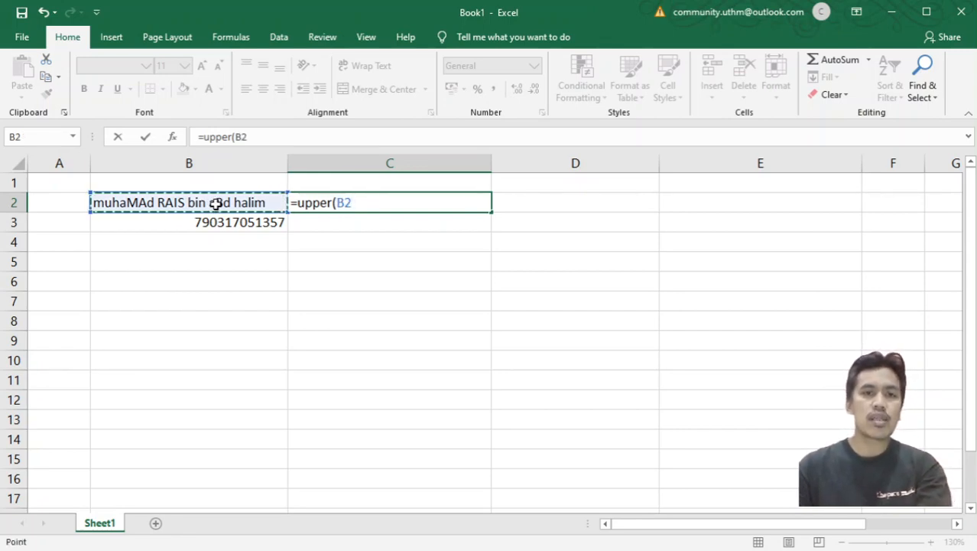
type(")")
key("Return")
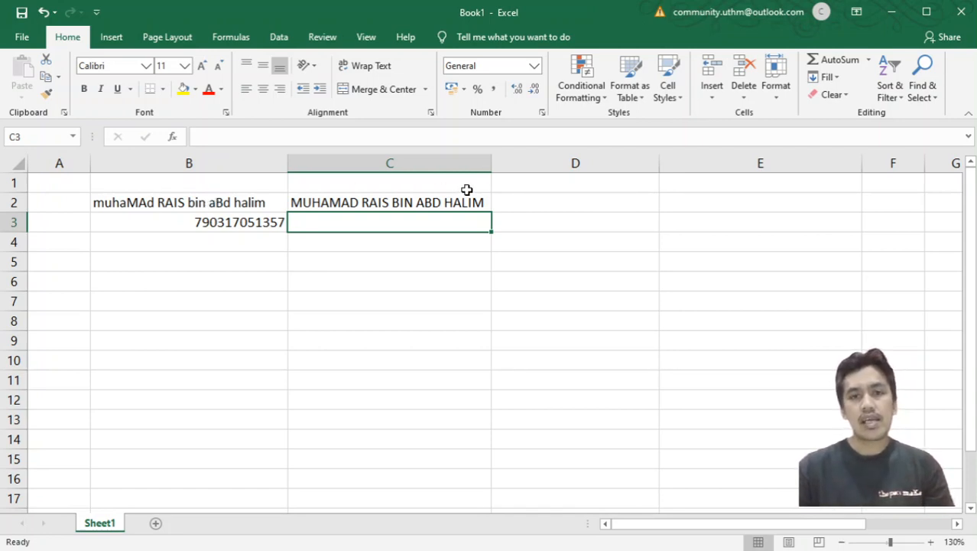
Enter the formula =lower(B2) in cell D2 and slightly widen columns C and D to fit the names.
left_click(516, 199)
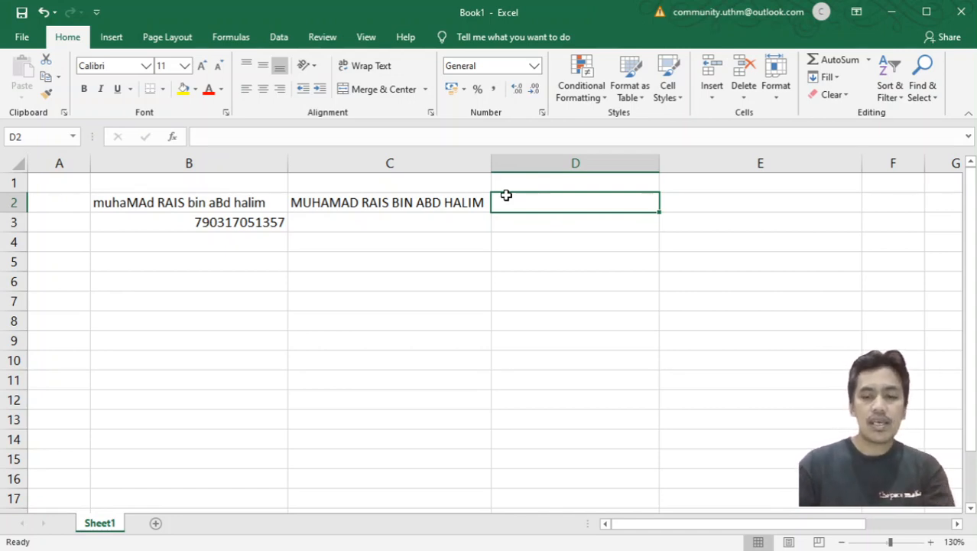
type("=")
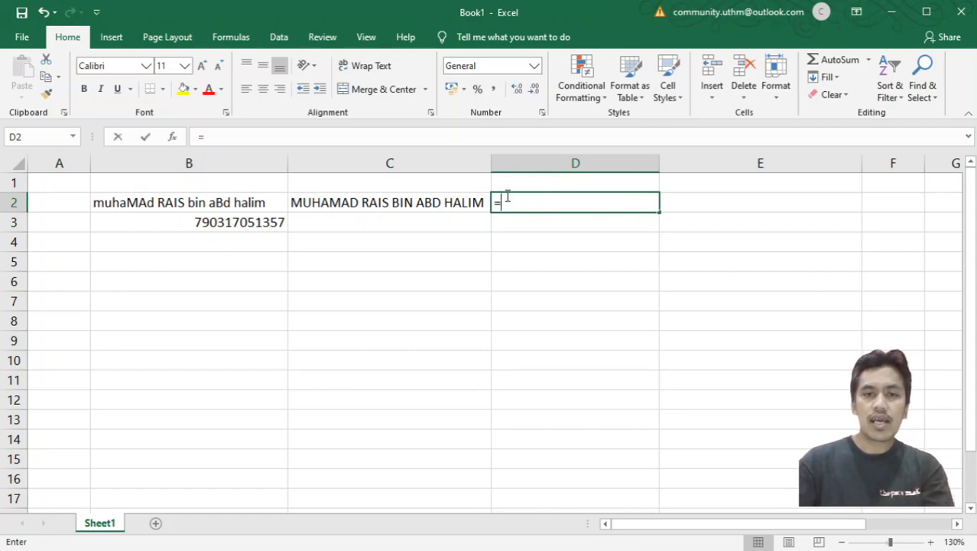
type("lo")
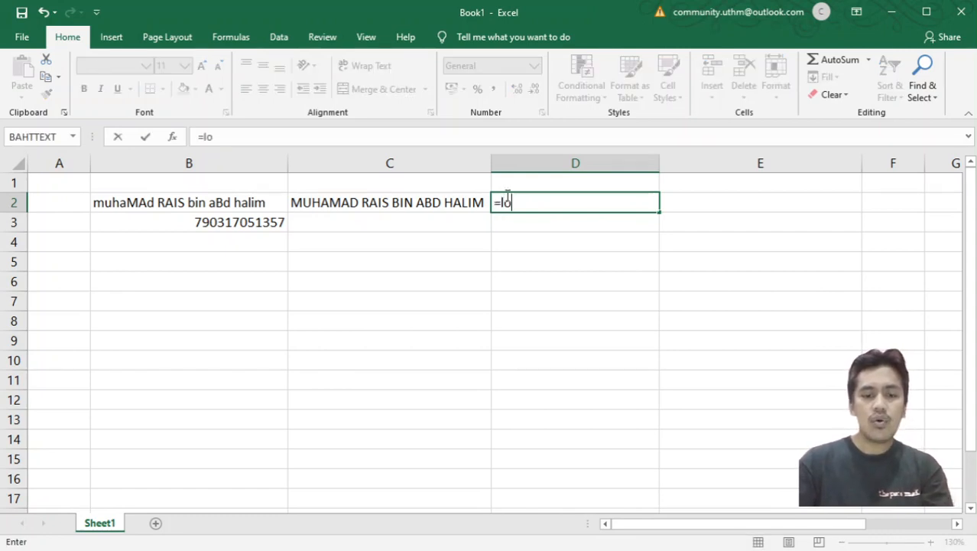
type("wer")
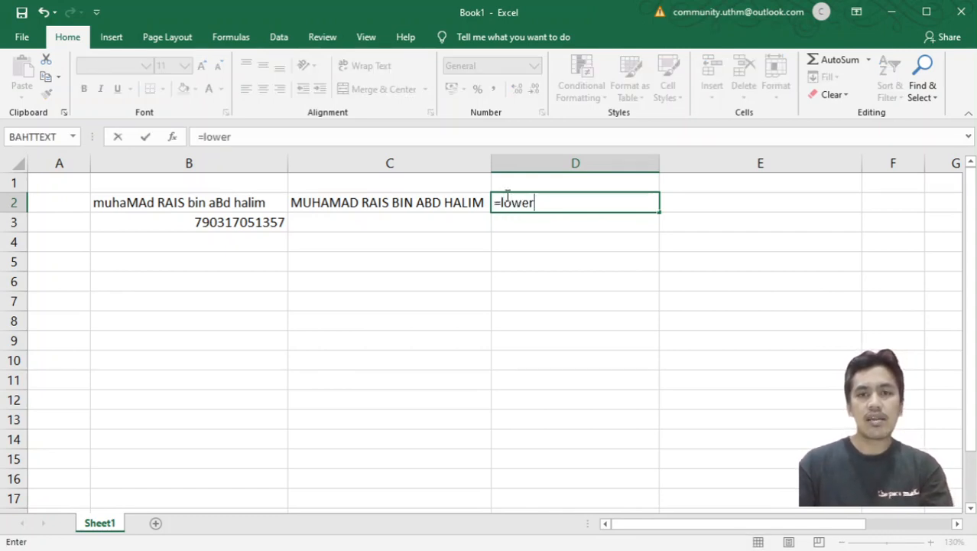
type("(")
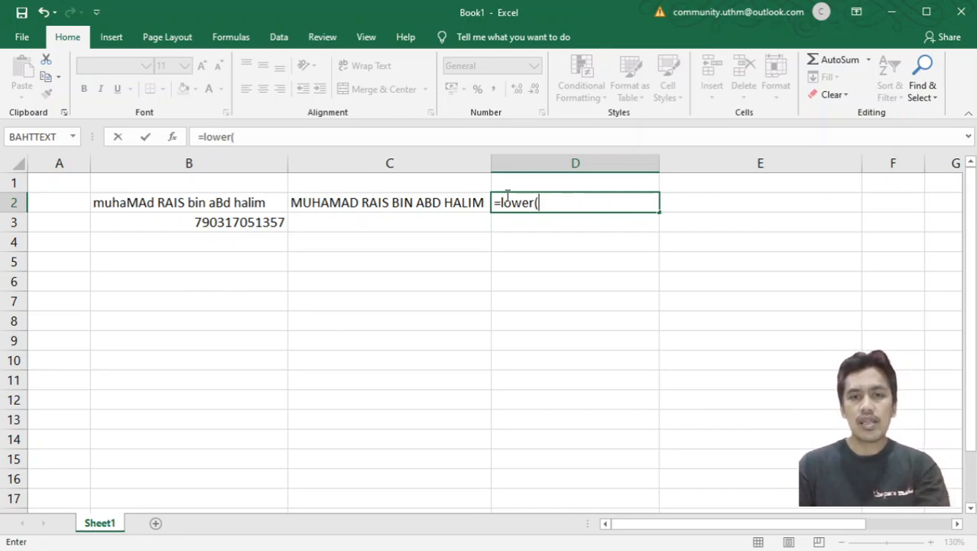
left_click(179, 204)
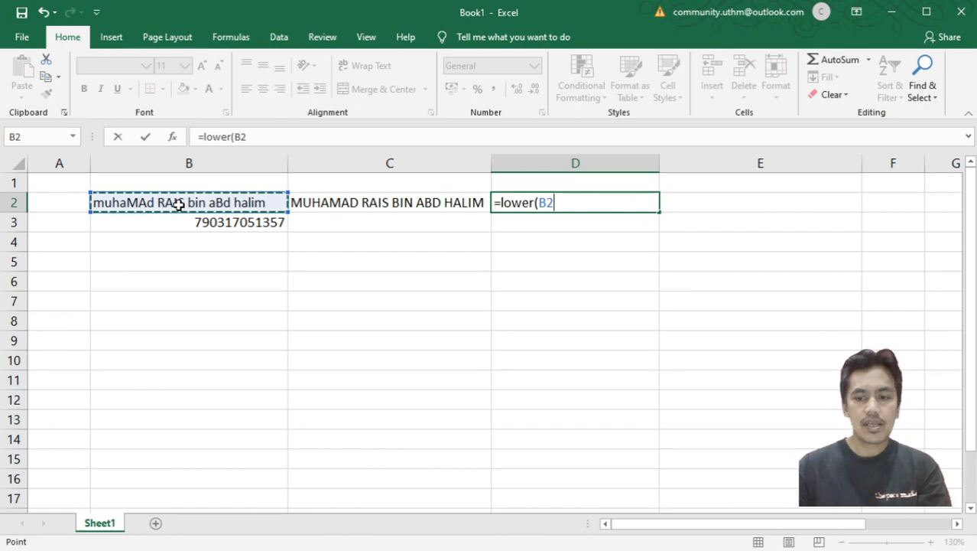
type(")")
key("Return")
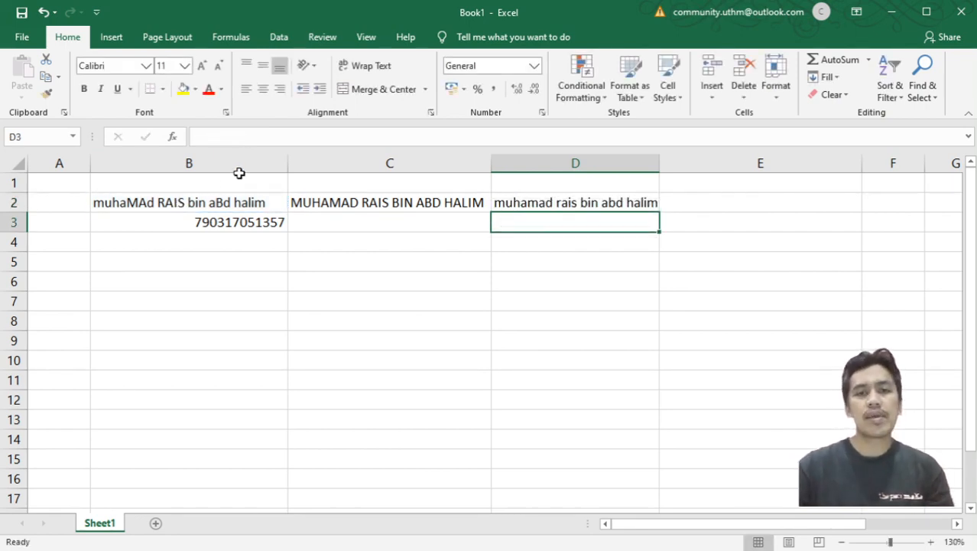
double_click(491, 166)
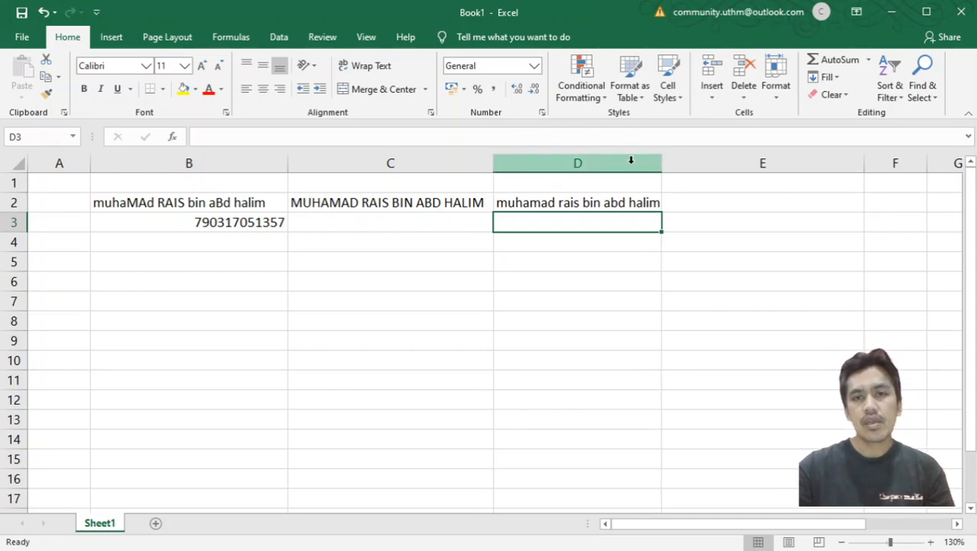
left_click_drag(662, 163, 670, 164)
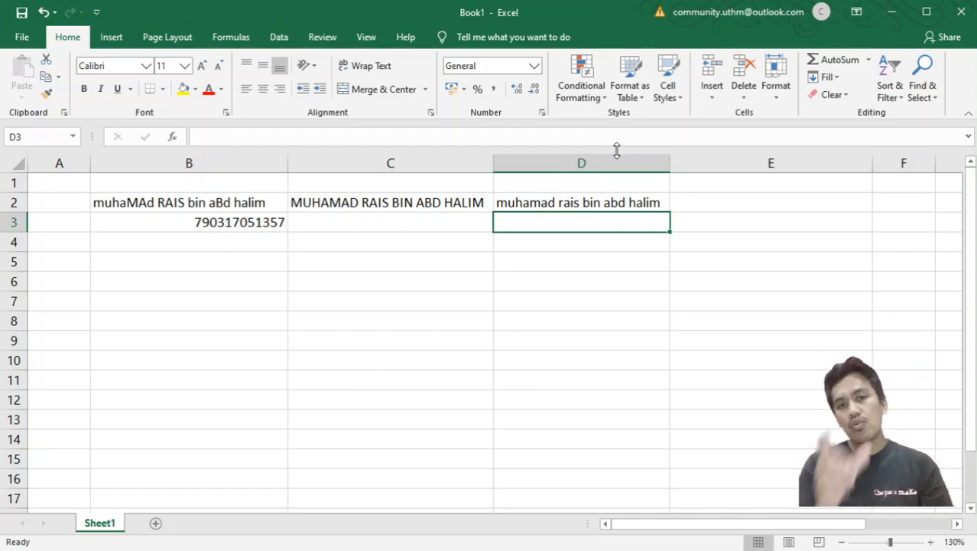
Enter the formula =proper(B2) in cell E2 to capitalize the first letter of each word in the name.
left_click(747, 205)
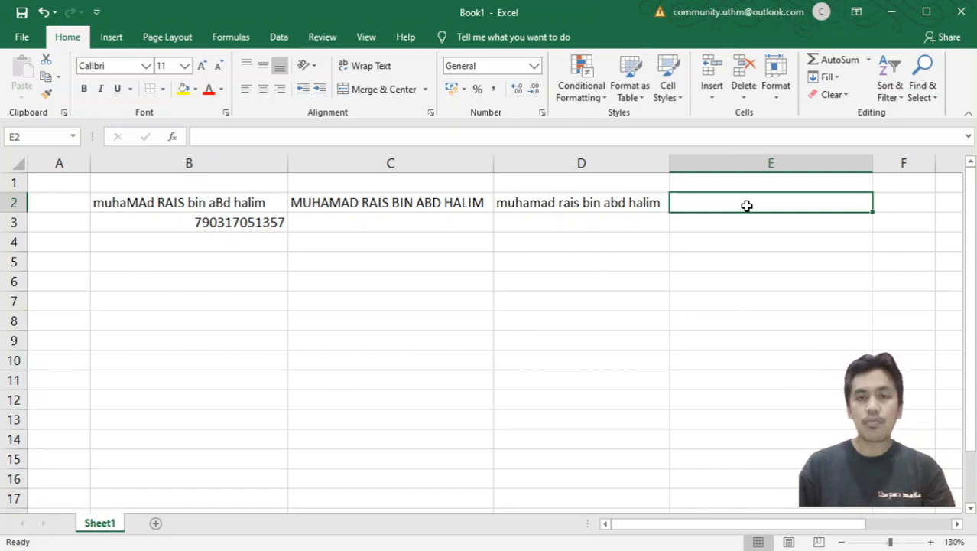
type("=")
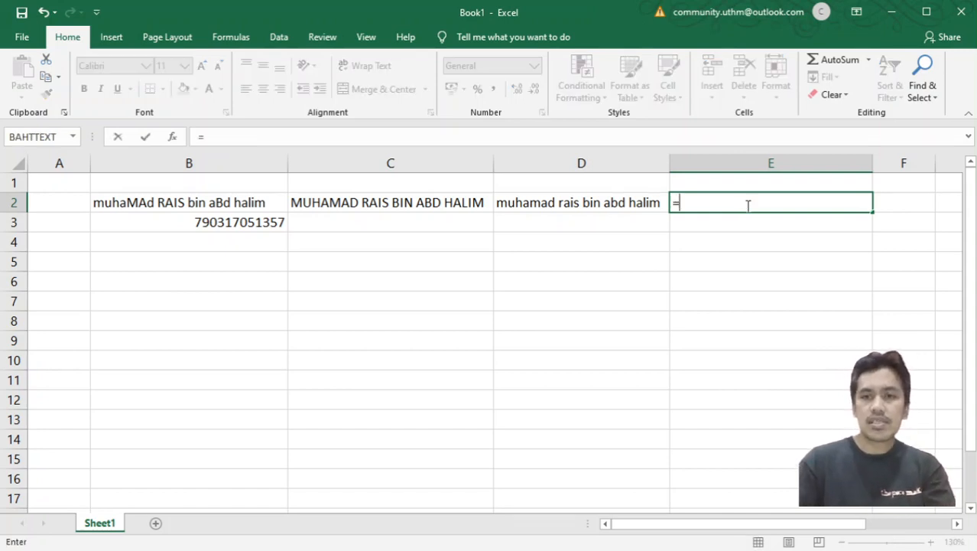
type("proper")
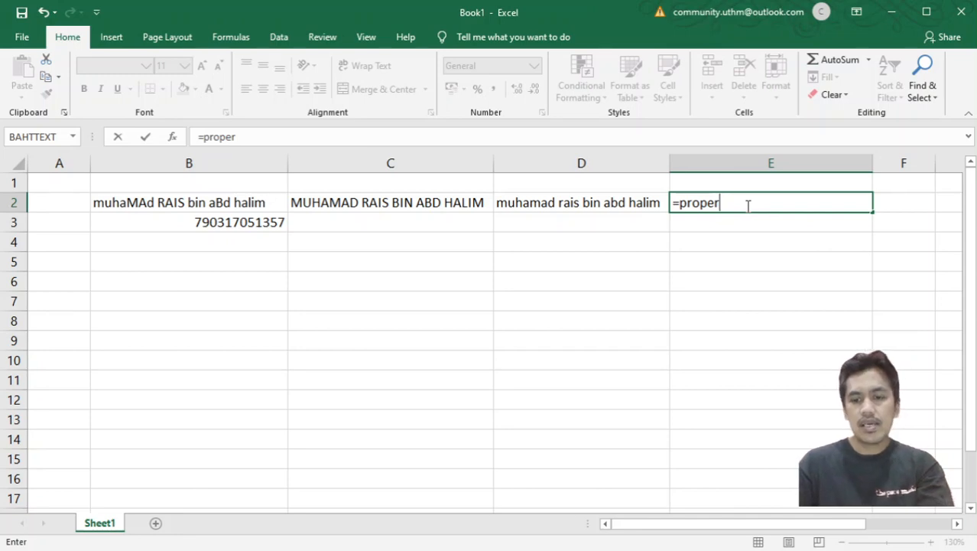
type("(")
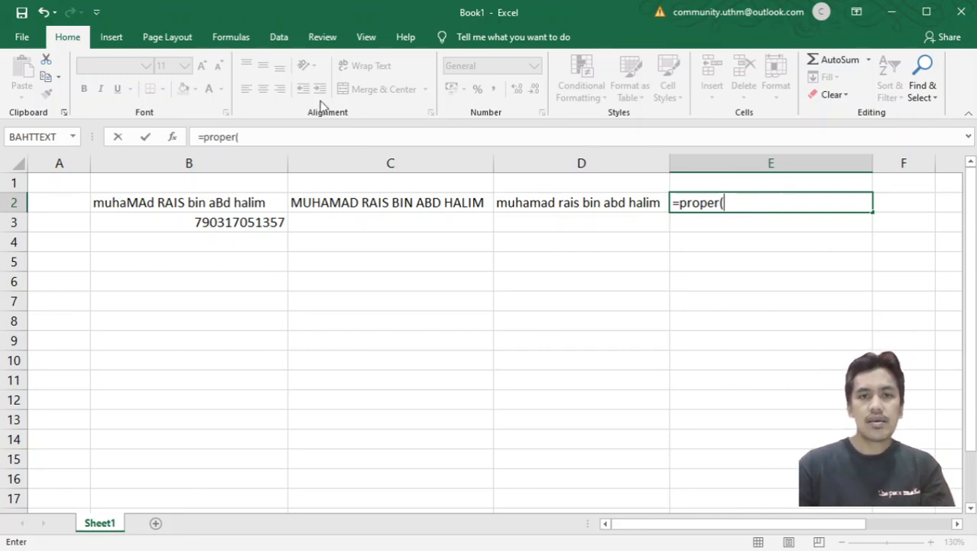
left_click(256, 202)
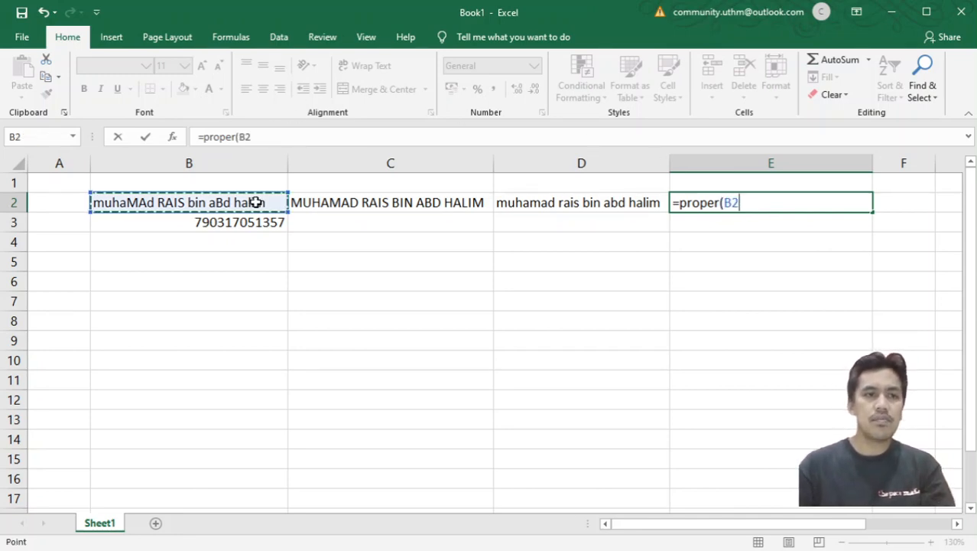
type(")")
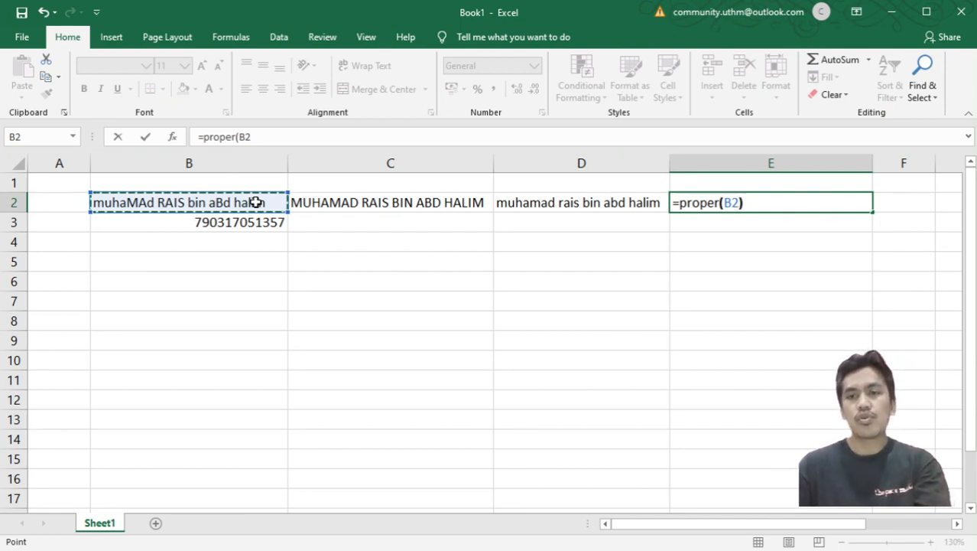
key("Return")
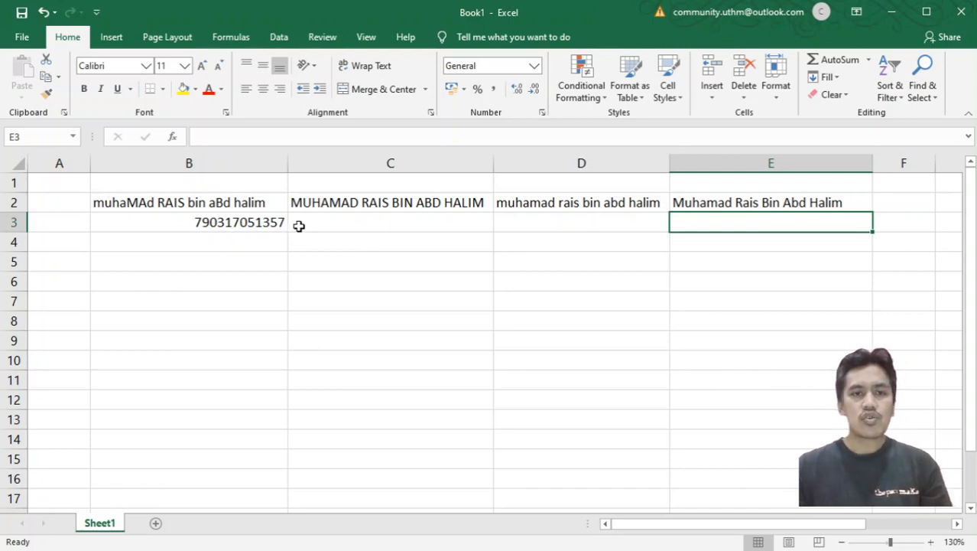
Enter the formula =left(B3,2) in cell C3 to extract the first two digits of the ID number.
left_click(301, 225)
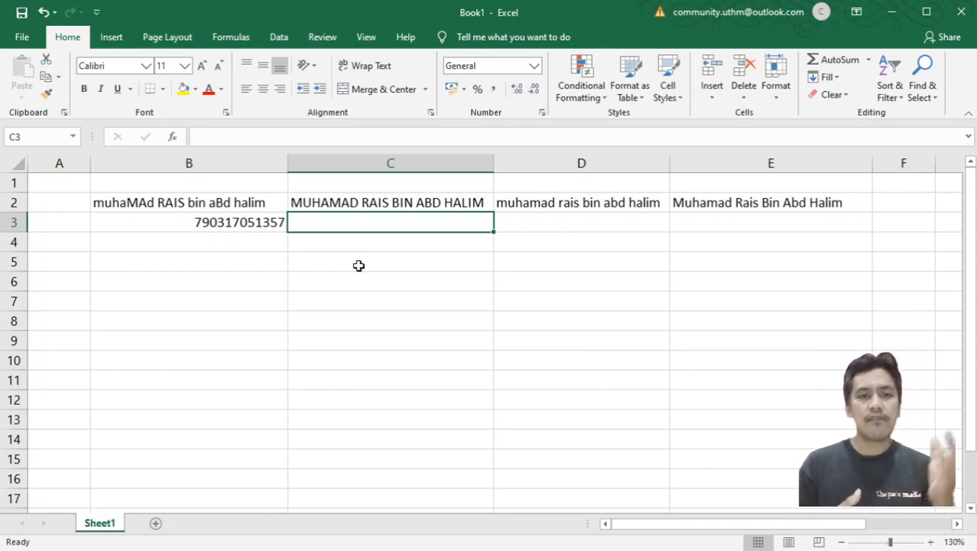
type("=")
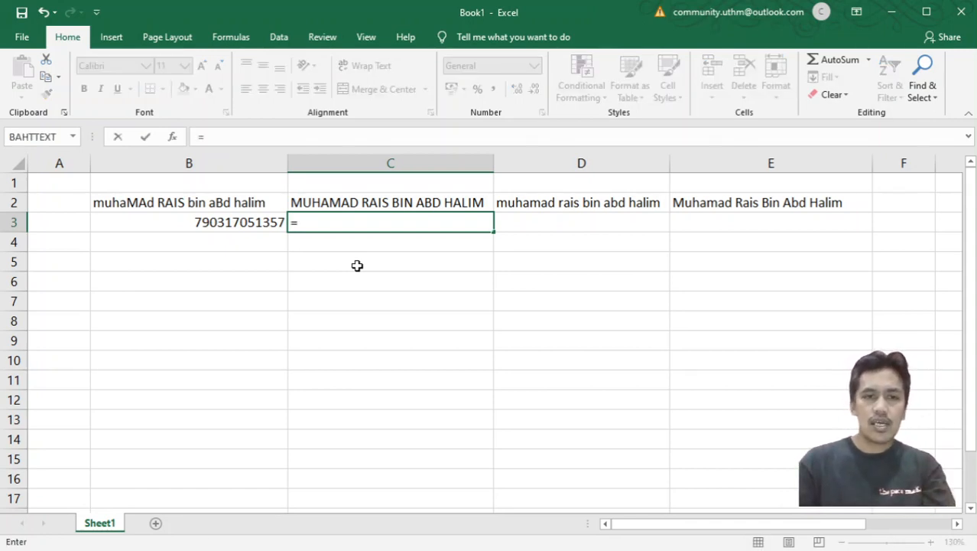
type("lef")
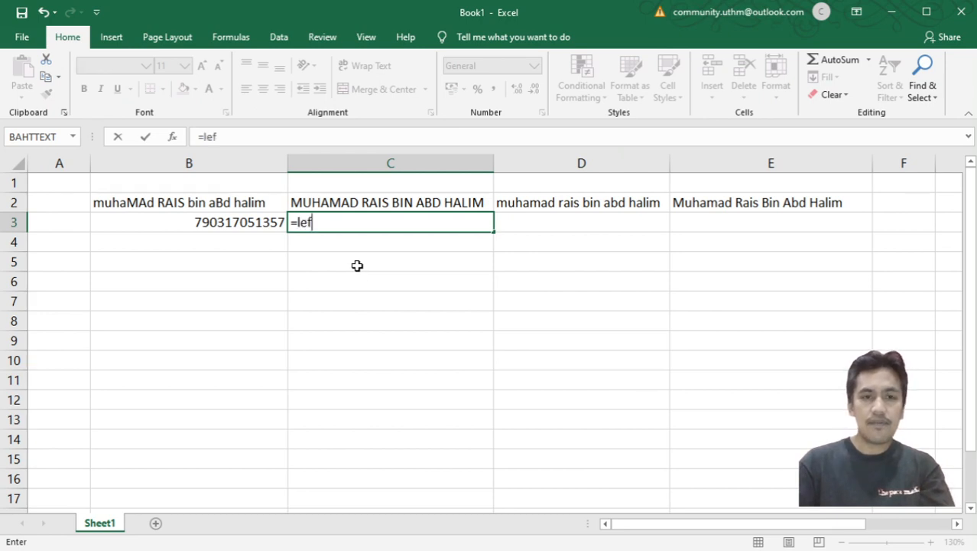
type("t(")
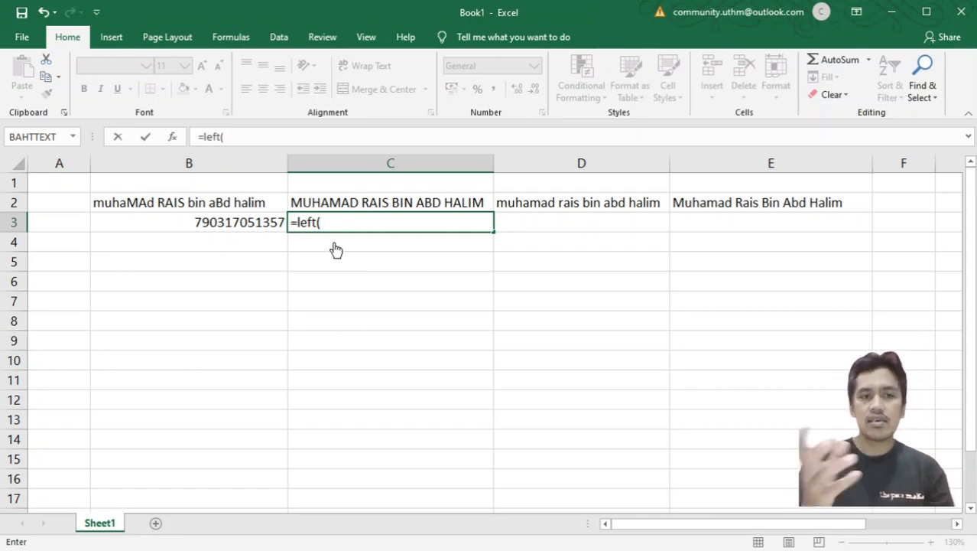
left_click(235, 223)
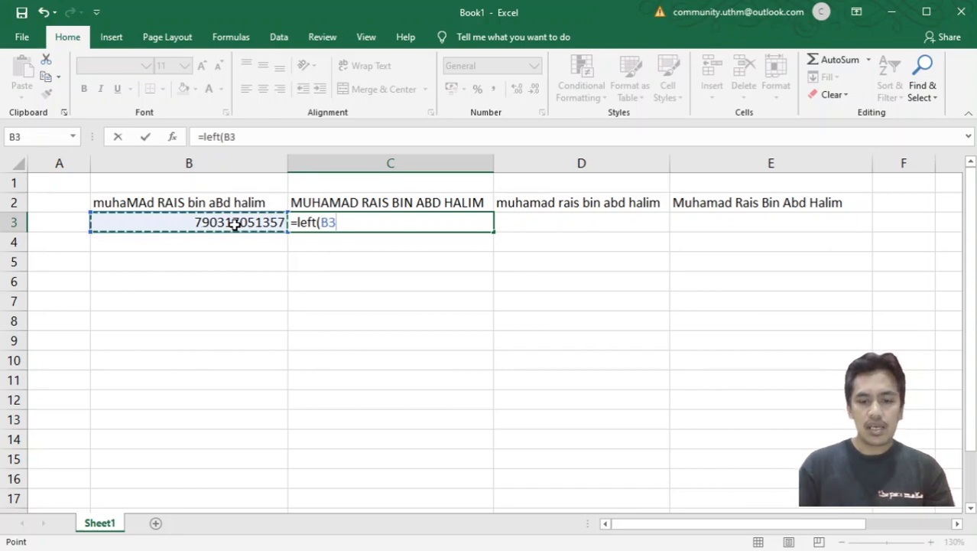
type(",")
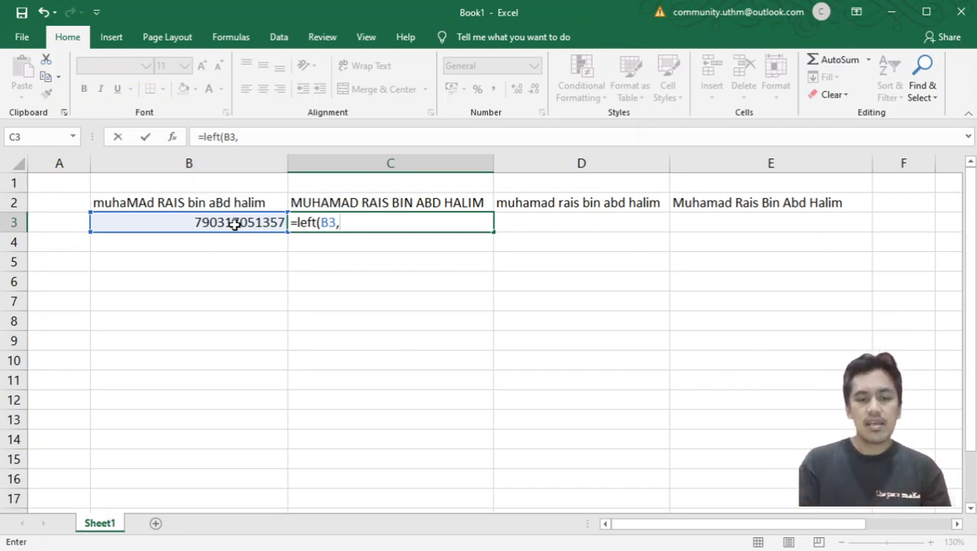
type("2")
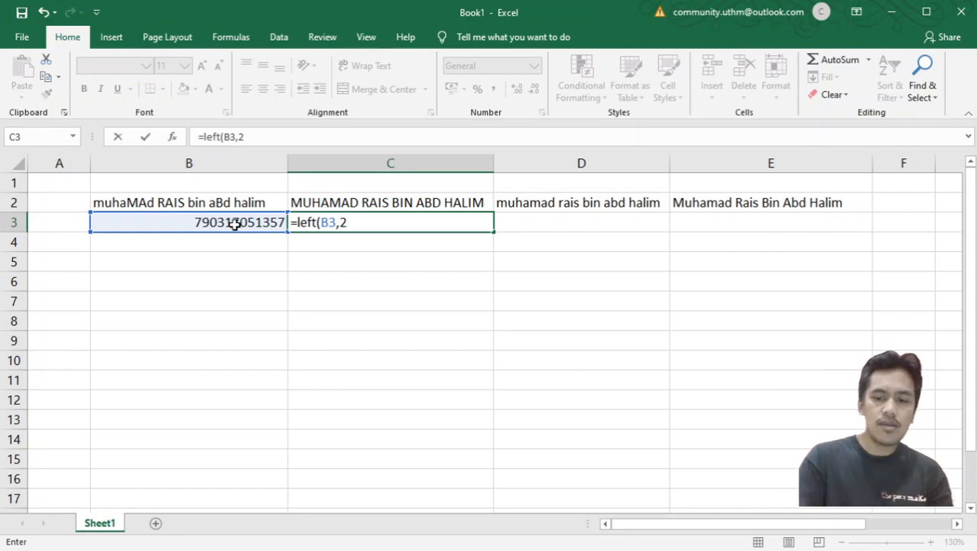
type(")")
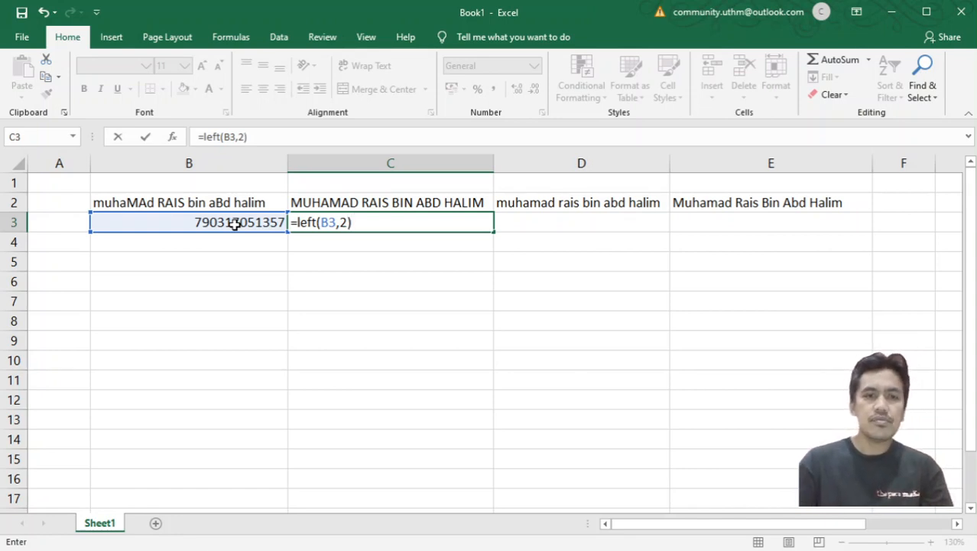
key("Return")
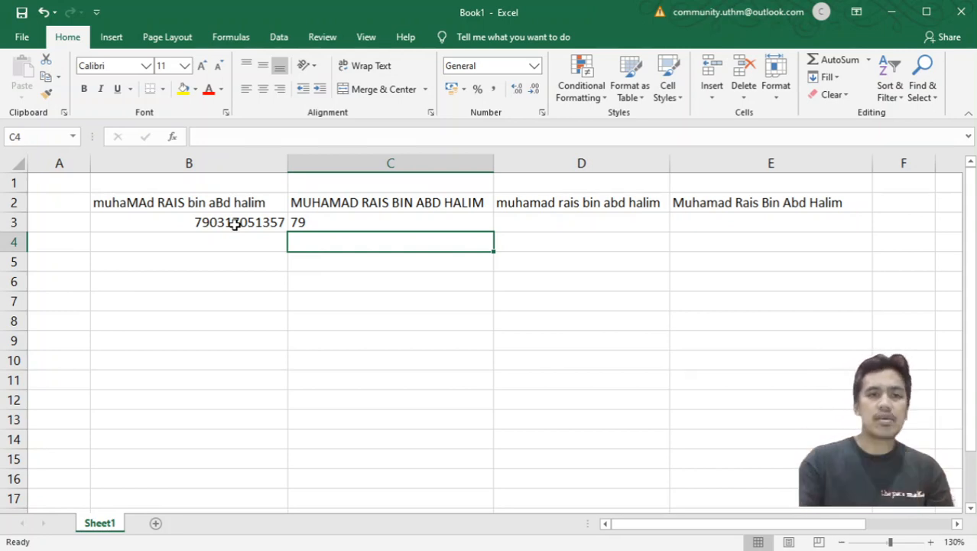
Change the LEFT formula in cell C3 to extract 4 characters from the ID number.
double_click(312, 222)
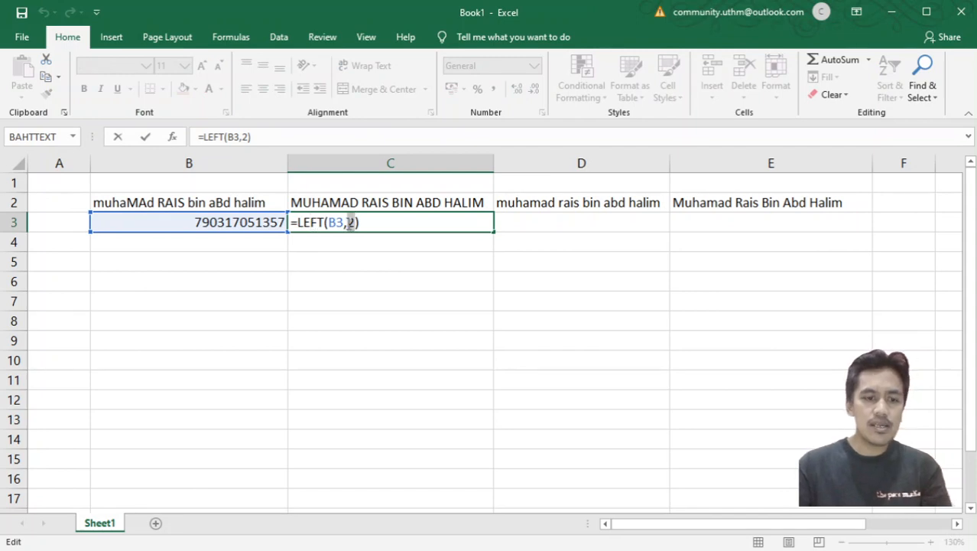
double_click(350, 222)
type("4")
key("Return")
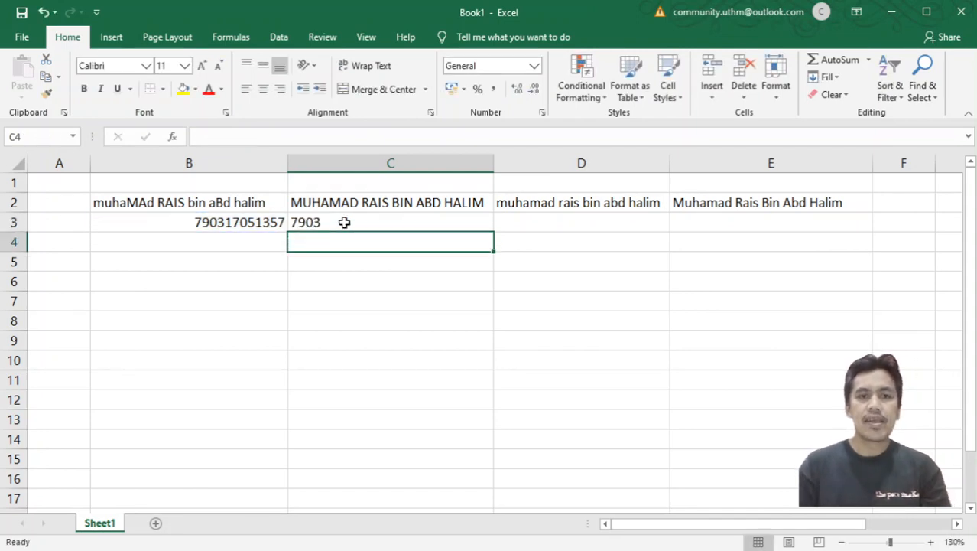
Set the character count of the LEFT formula in cell C3 back to 2.
double_click(341, 222)
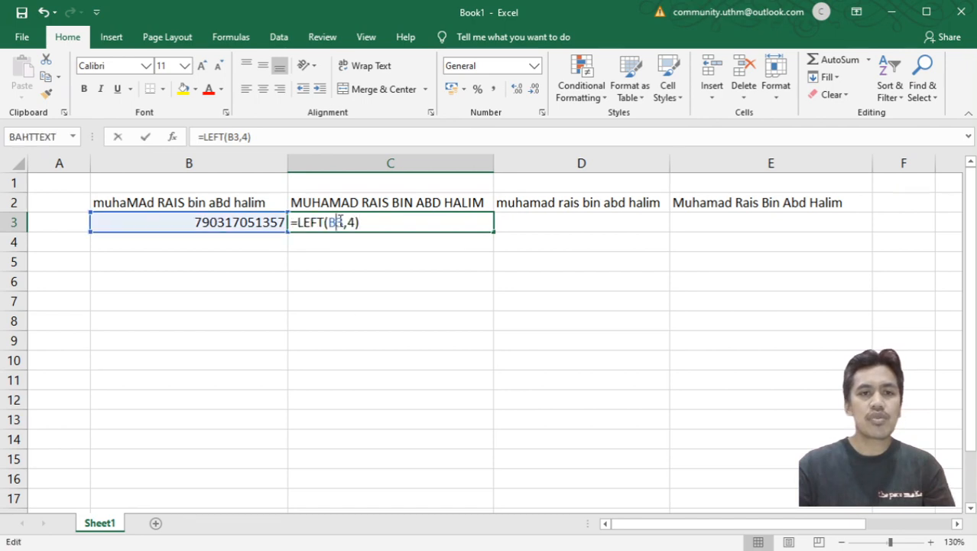
double_click(349, 222)
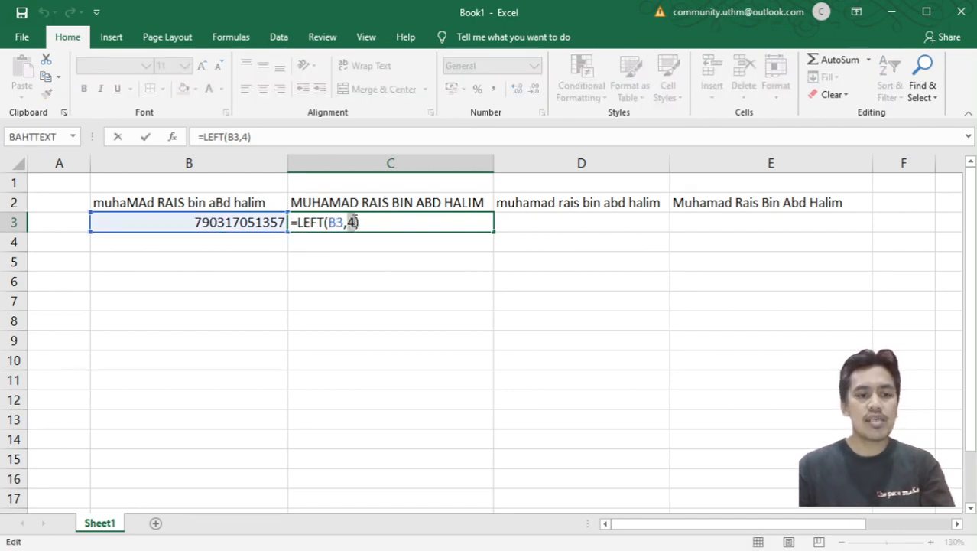
type("2")
key("Return")
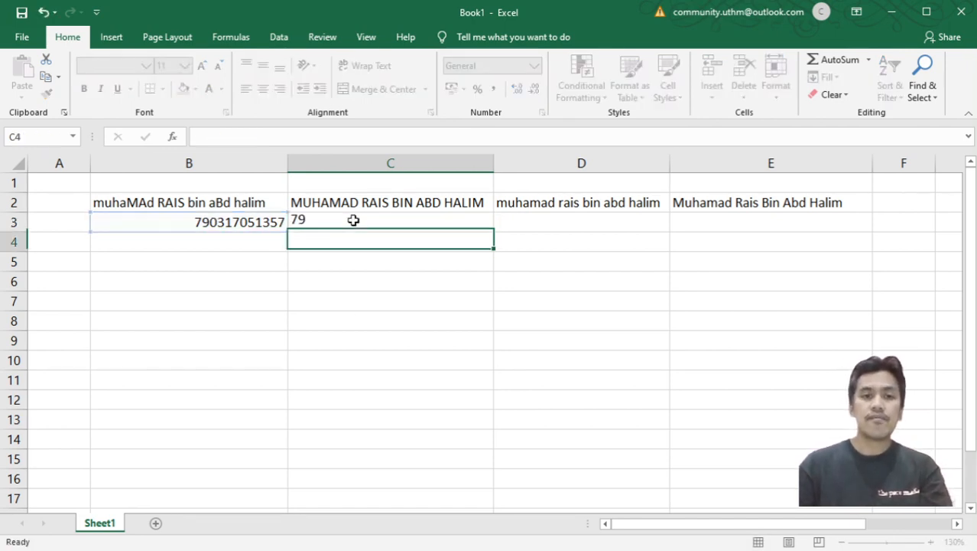
Enter the formula =right(B3,1) in cell D3 to extract the last digit of the ID number.
left_click(519, 221)
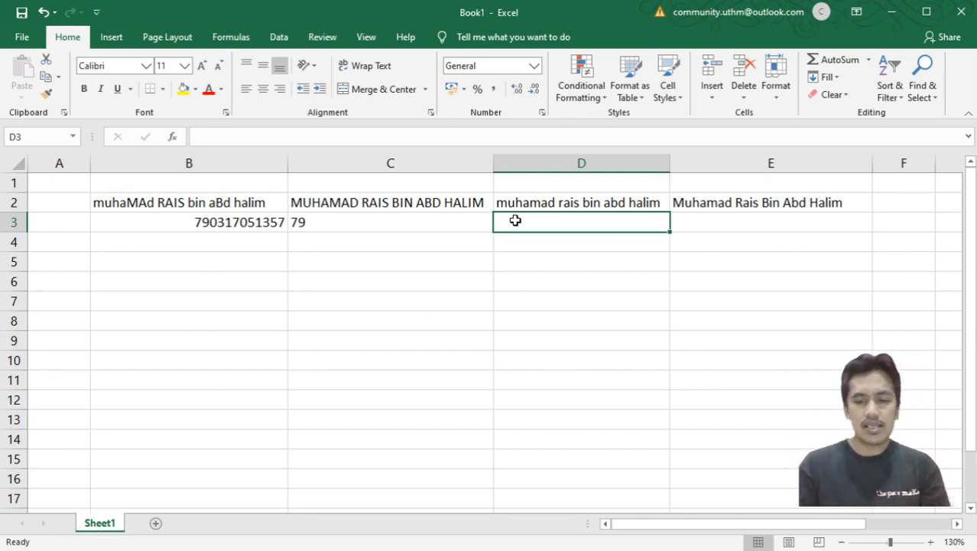
type("=rig")
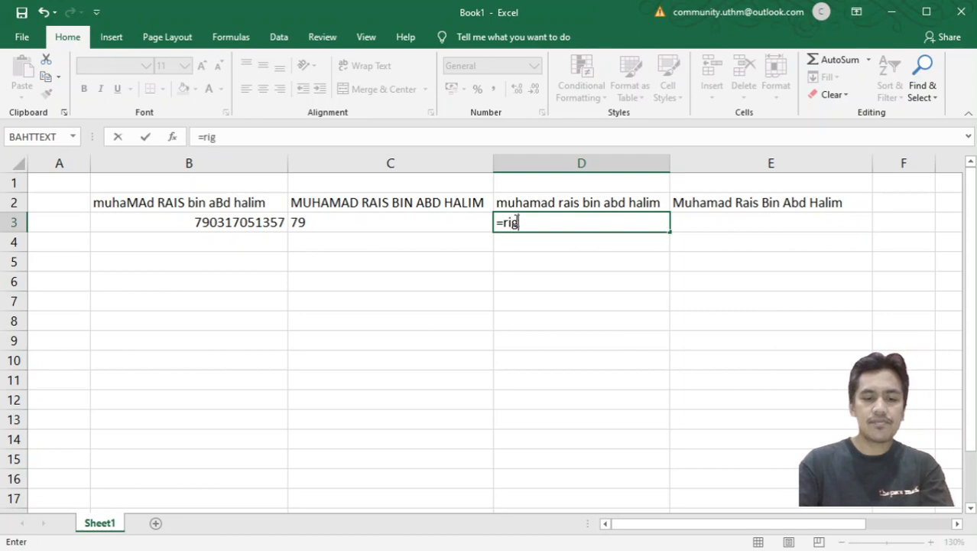
type("ht(")
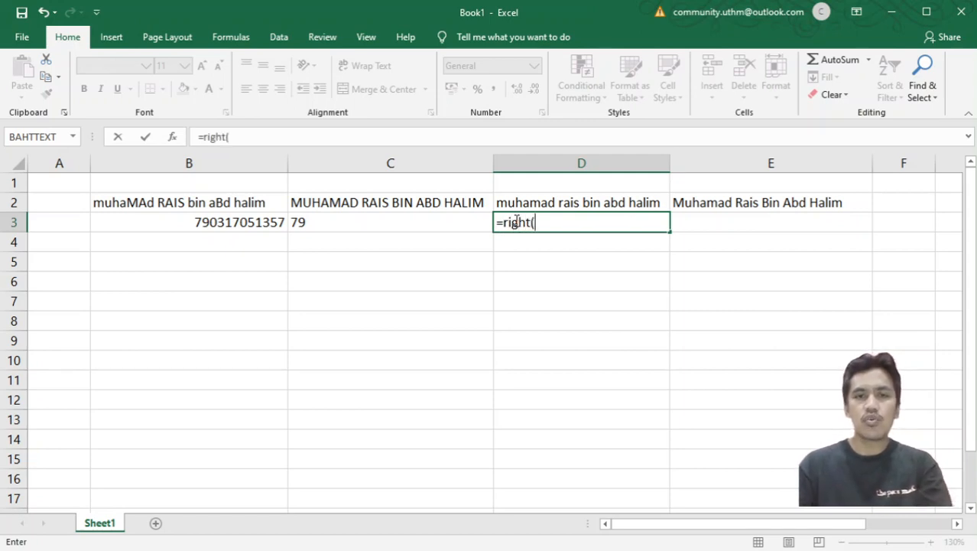
left_click(267, 222)
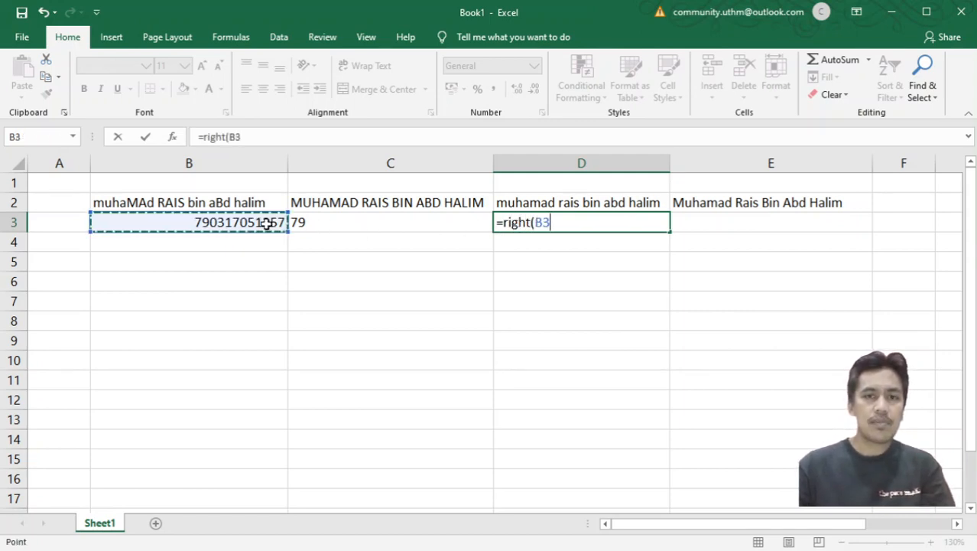
type(",")
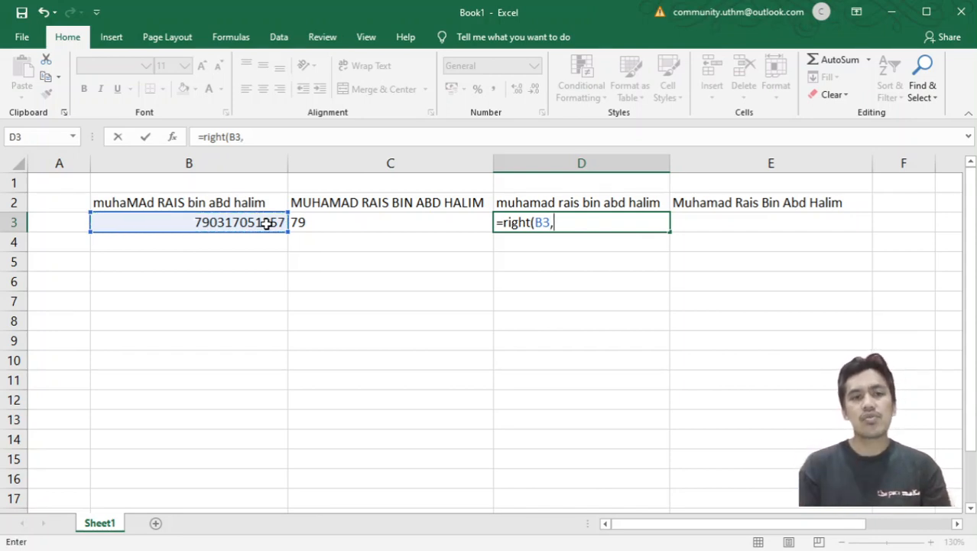
type("1")
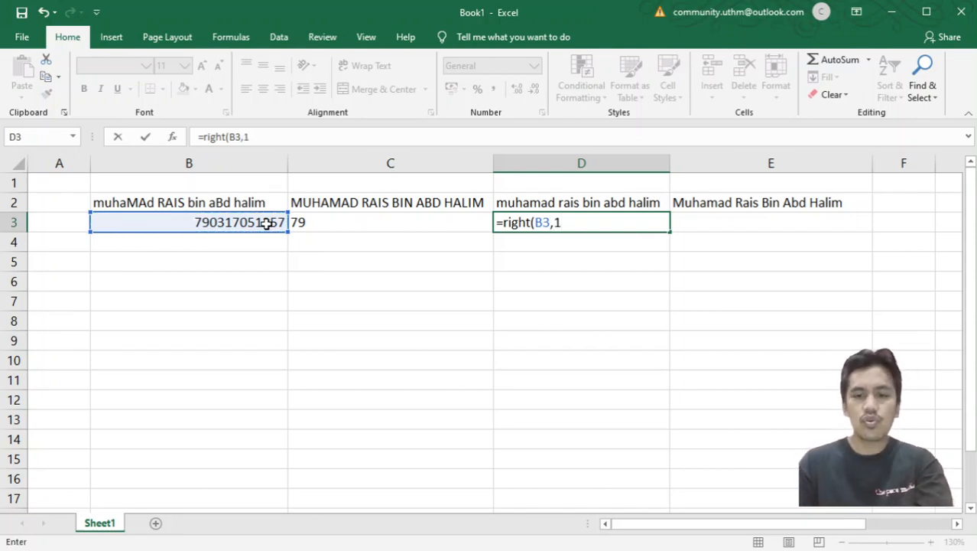
type(")")
key("Return")
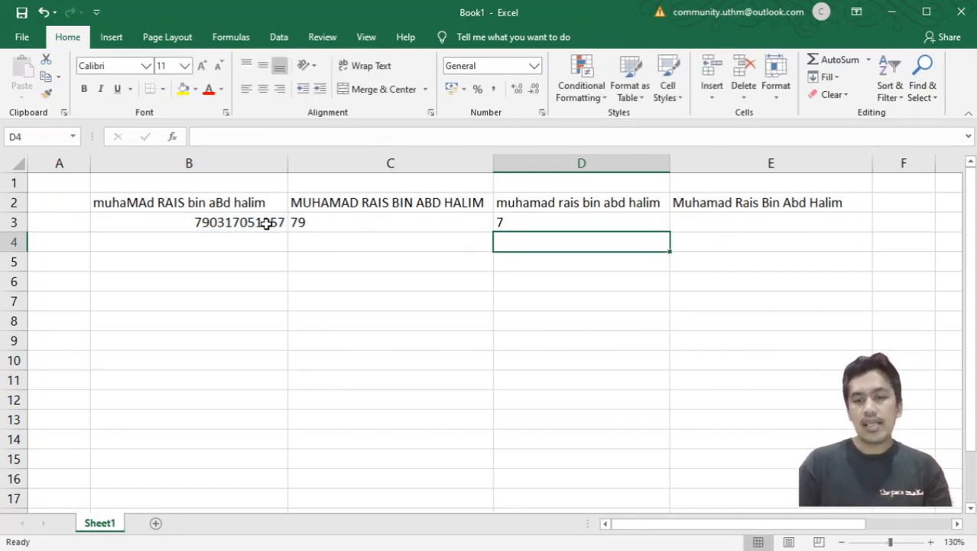
Enter the formula =mid(B3,7,2) in cell E3 to extract two digits of the ID number starting at the seventh.
key("Right")
key("Up")
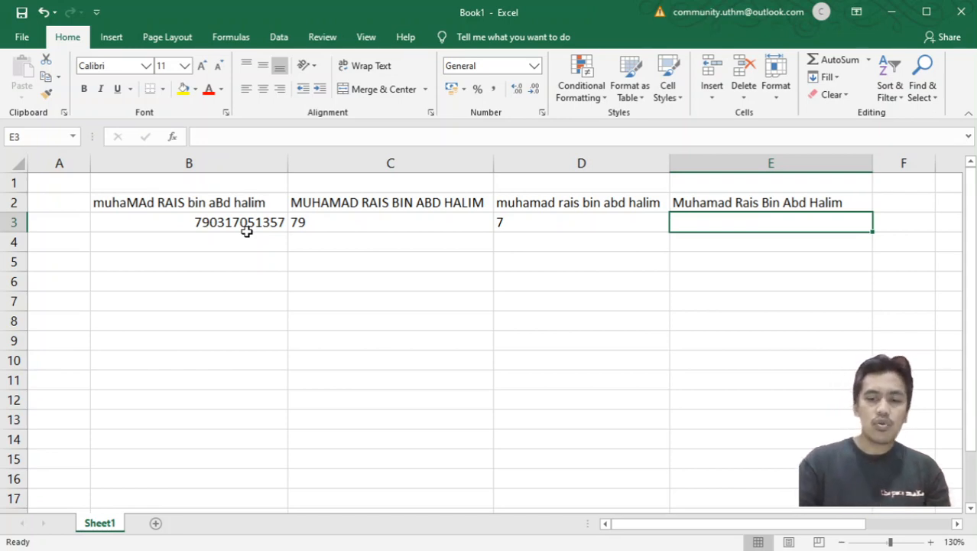
type("=")
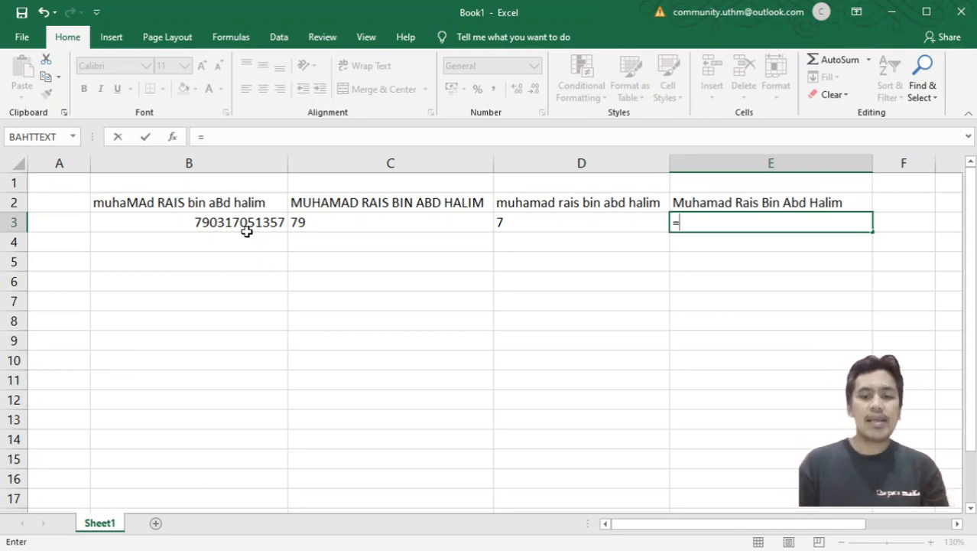
type("mid")
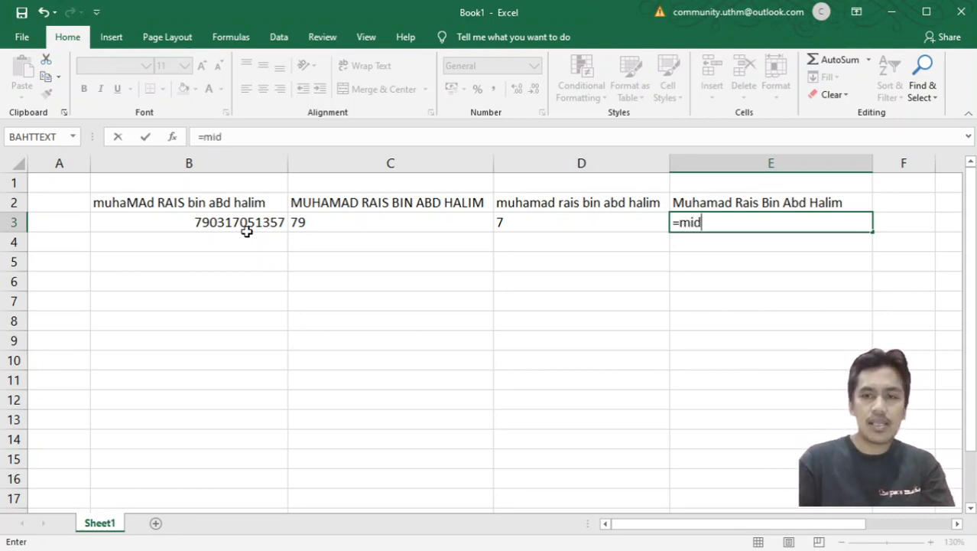
type("(")
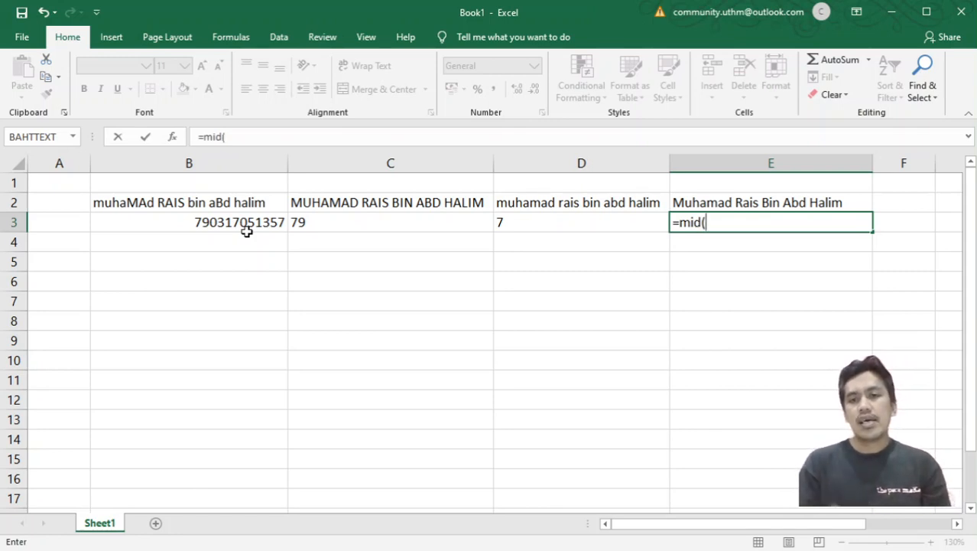
left_click(195, 221)
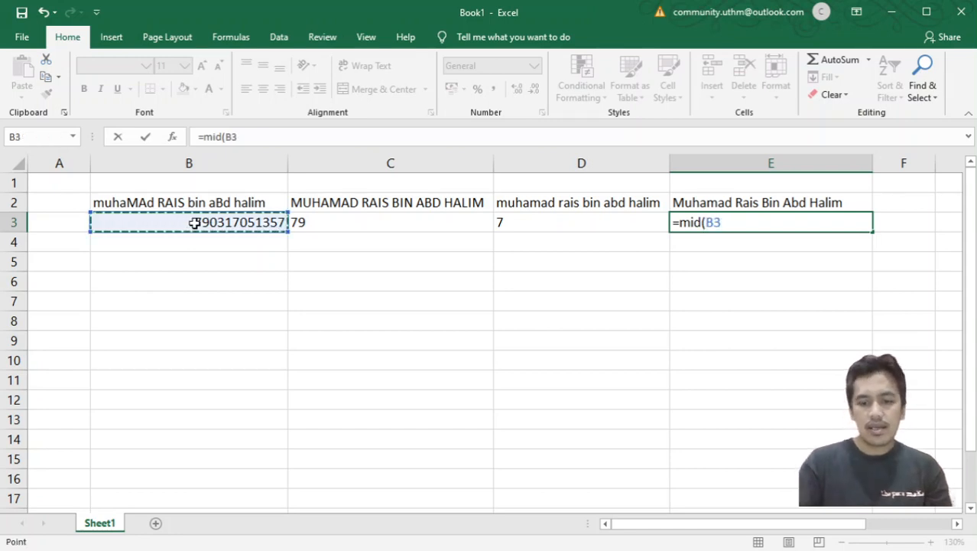
type(",")
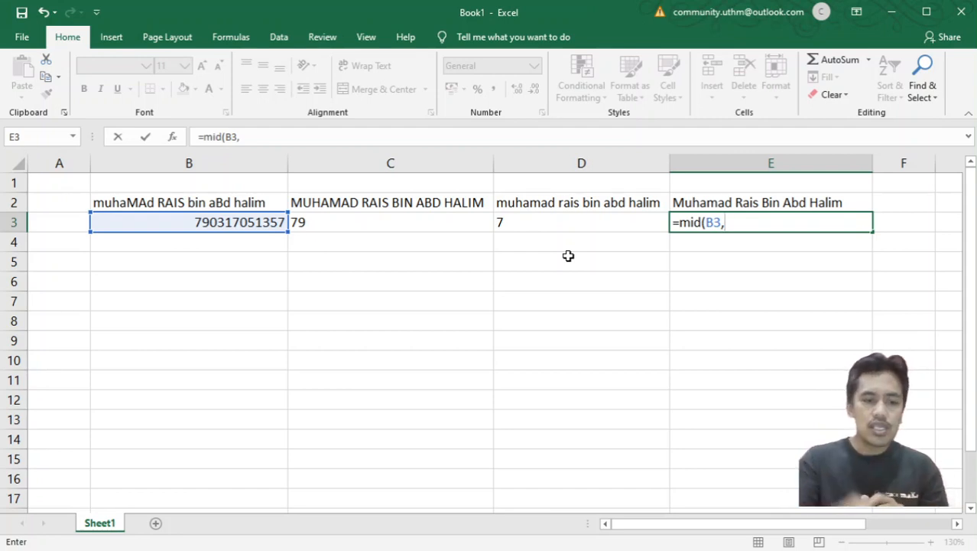
type("7")
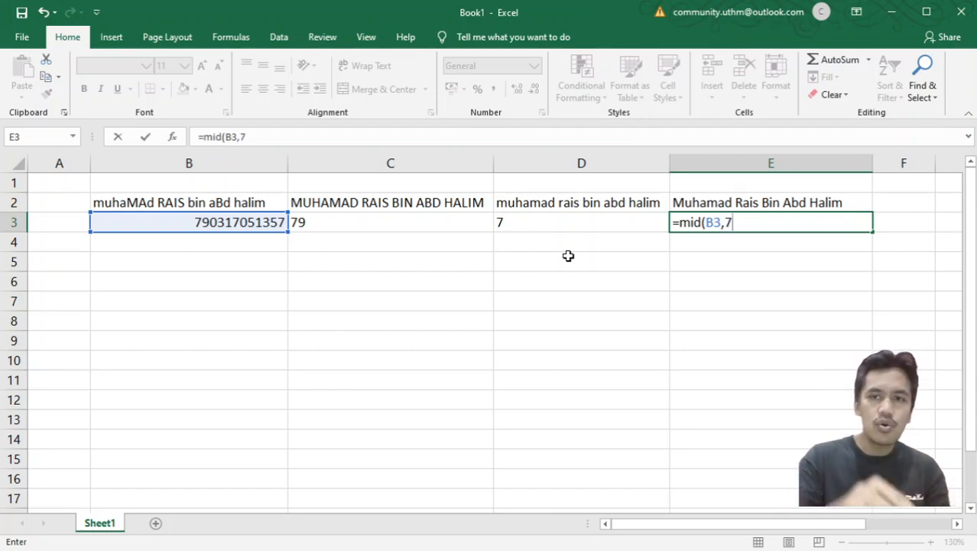
type(",")
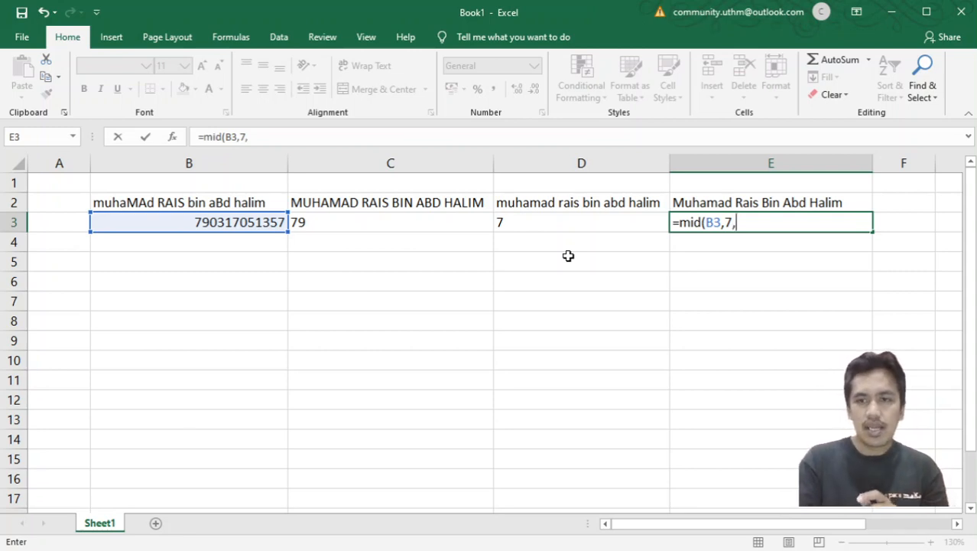
type("2")
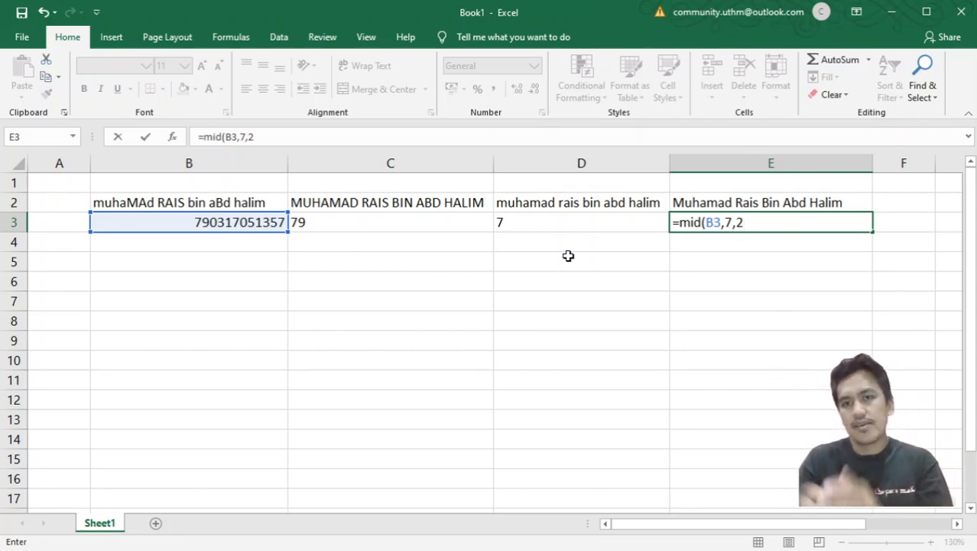
type(")")
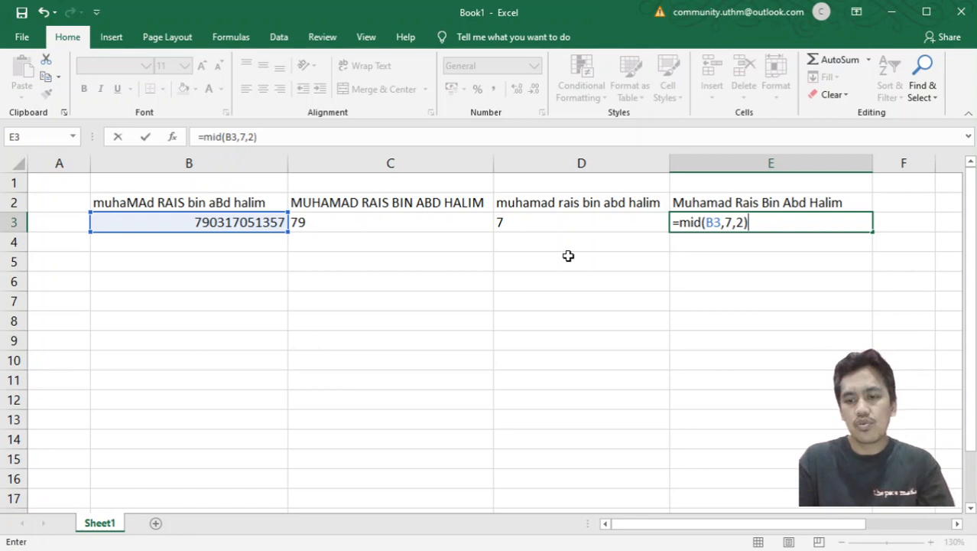
key("Return")
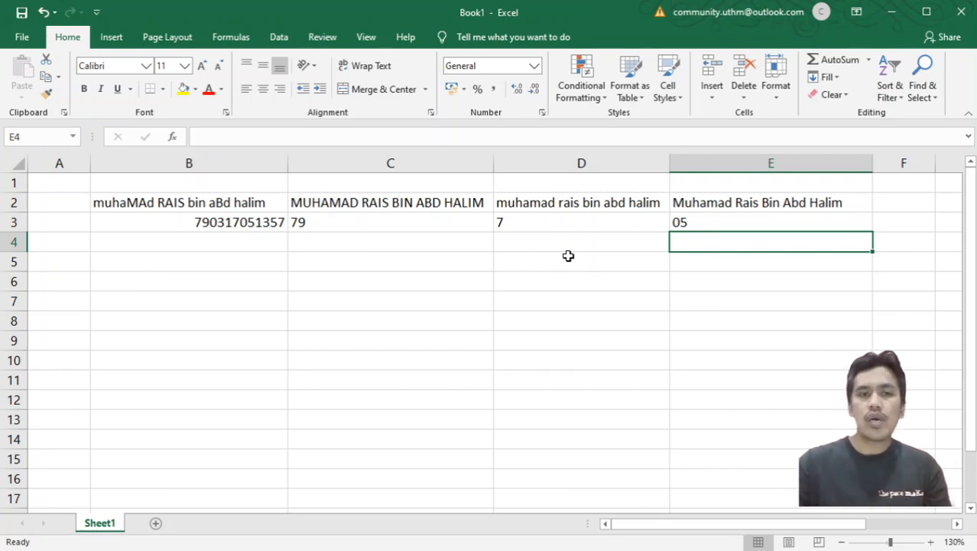
Start a CONCAT formula in cell B5 that joins the name in E2 with the text " lahir pada tahun ".
left_click(270, 266)
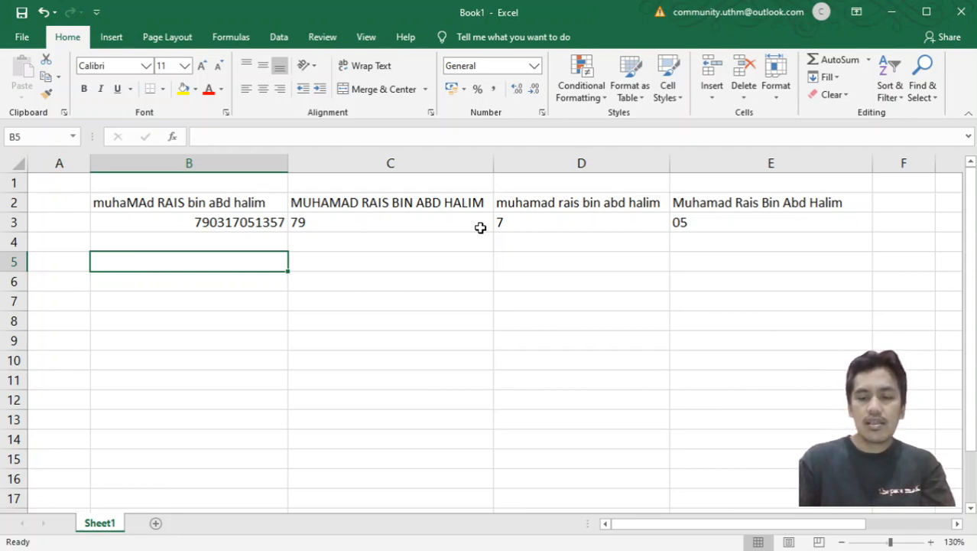
type("=")
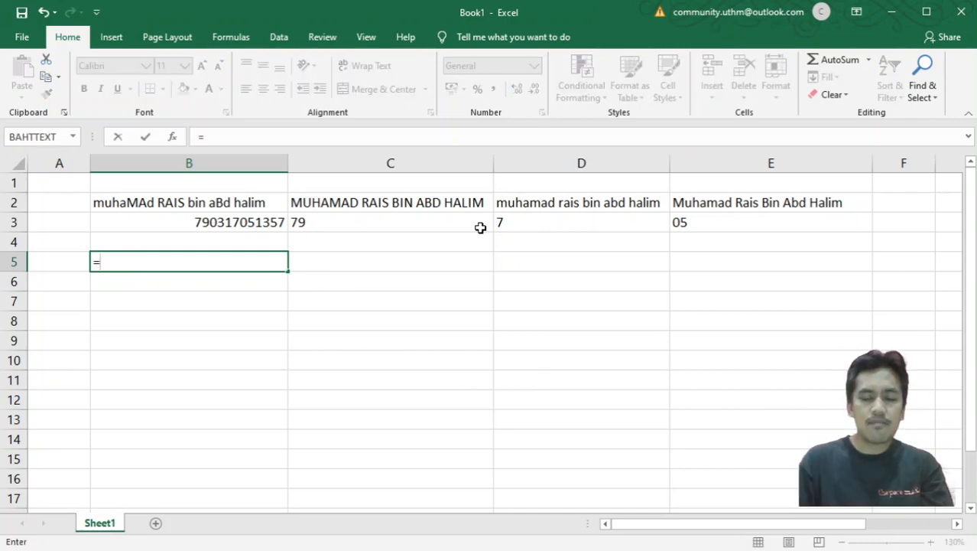
type("concat")
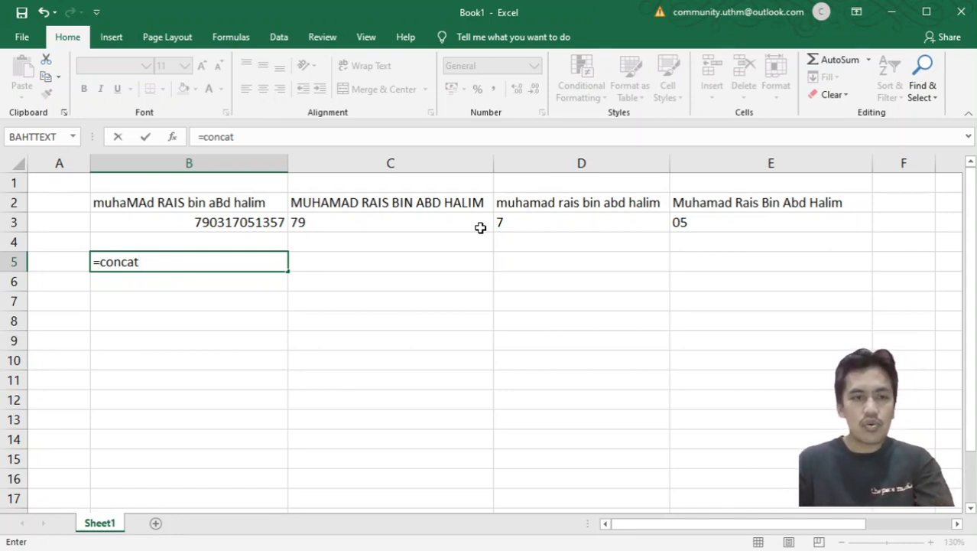
type("(")
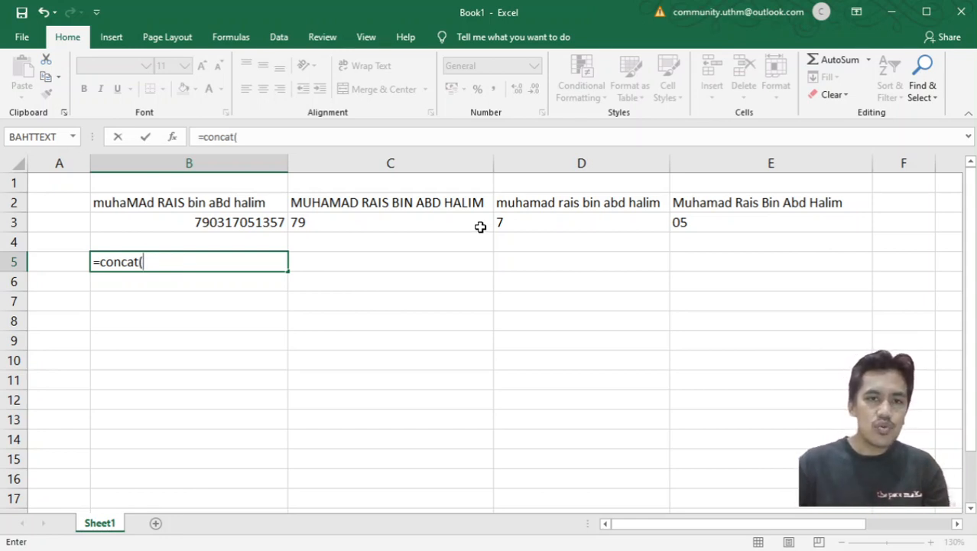
left_click(739, 203)
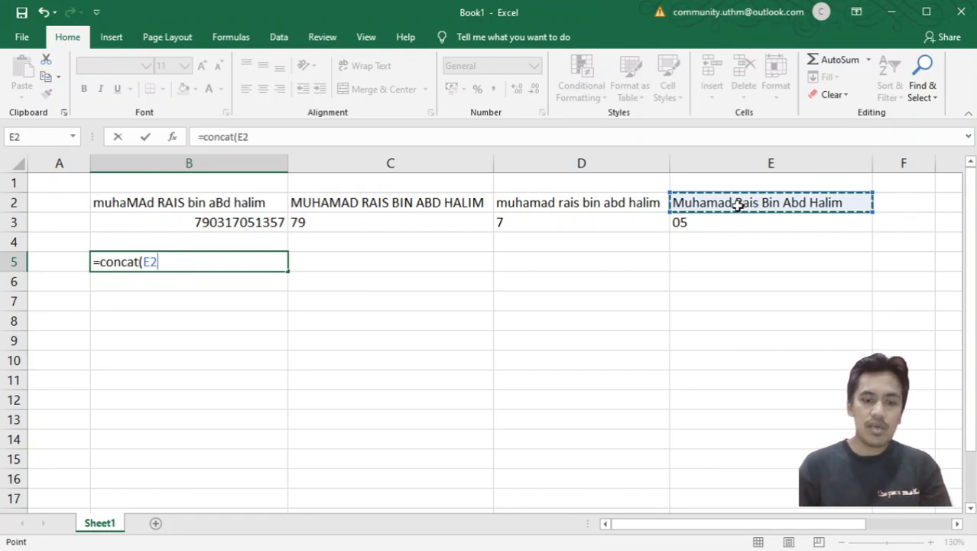
type(",")
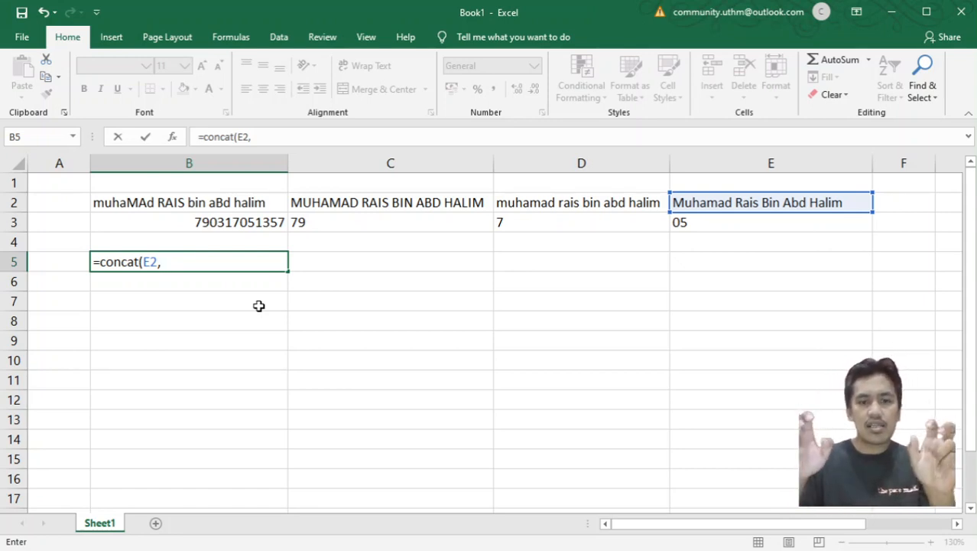
type("\"")
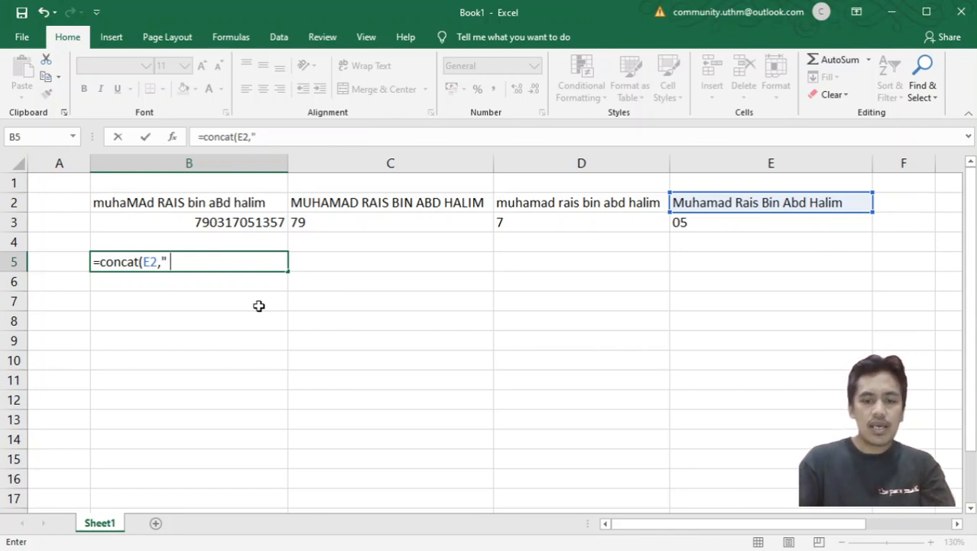
type(" lahir pada ")
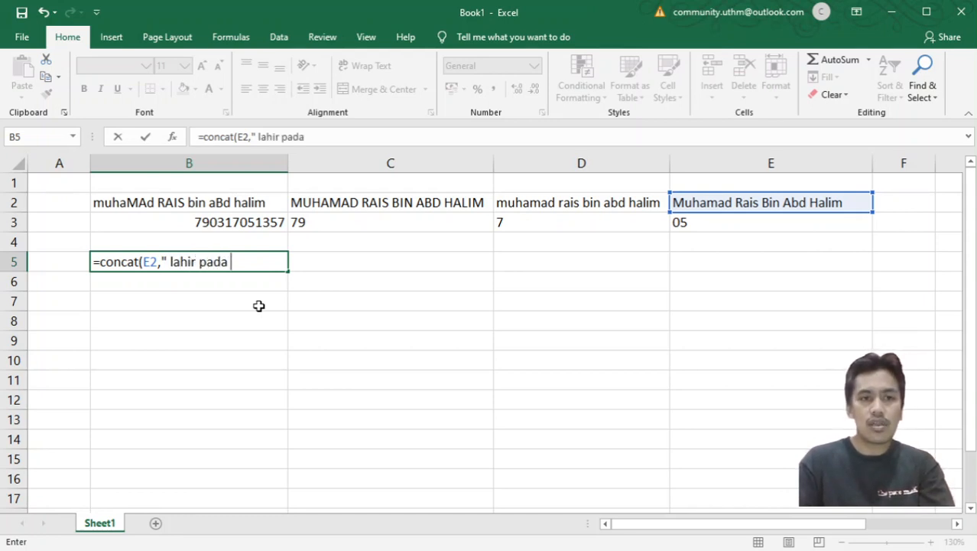
type("tahun")
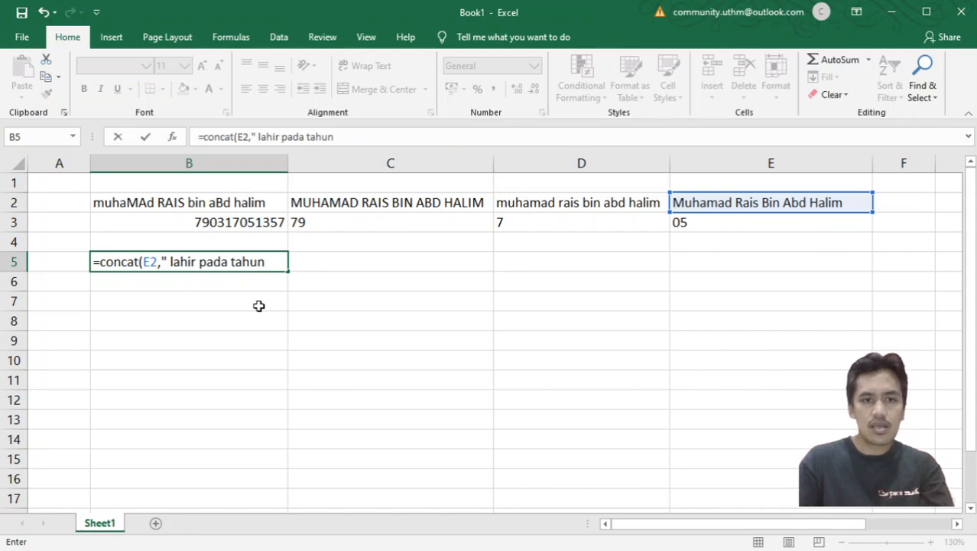
type(" \"")
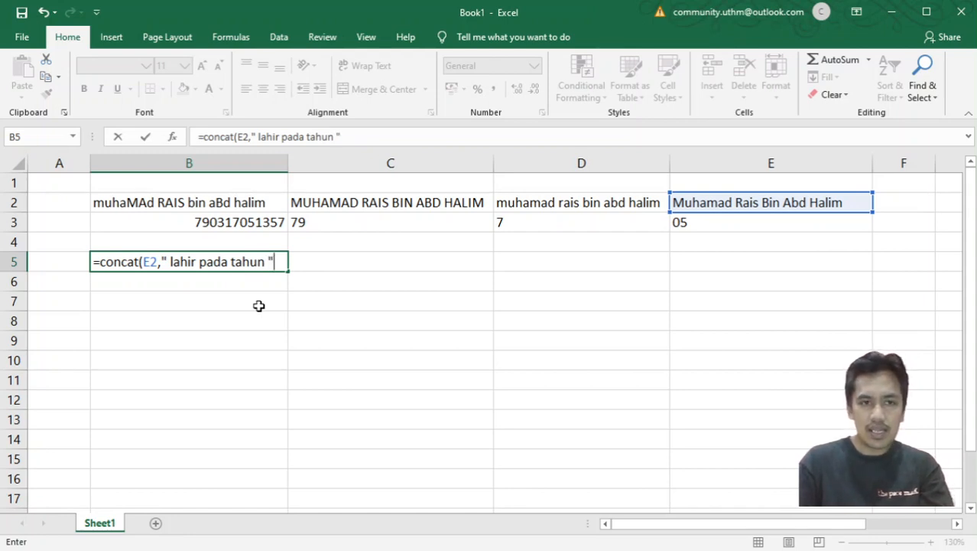
type(",")
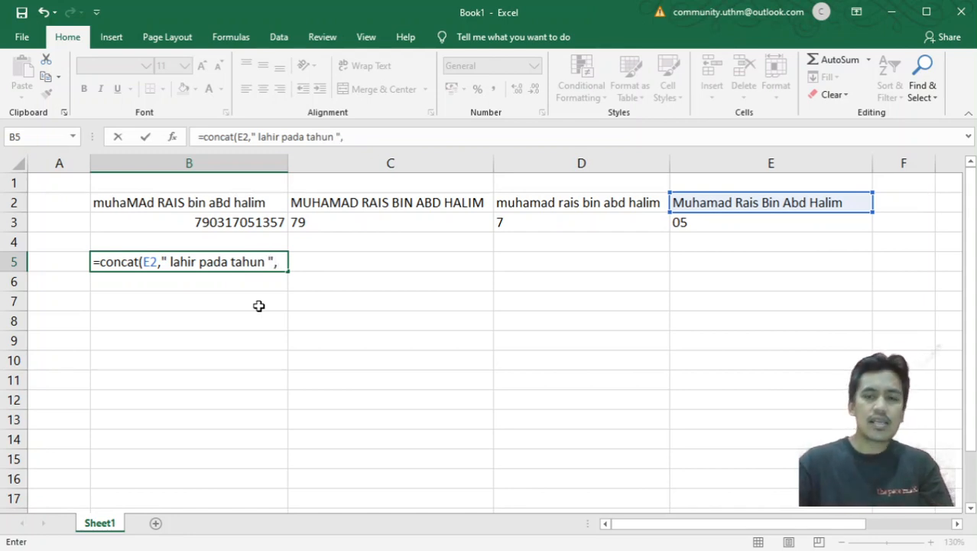
Extend the CONCAT formula in B5 with cell C3, the text " di negeri kod " and cell E3.
left_click(316, 221)
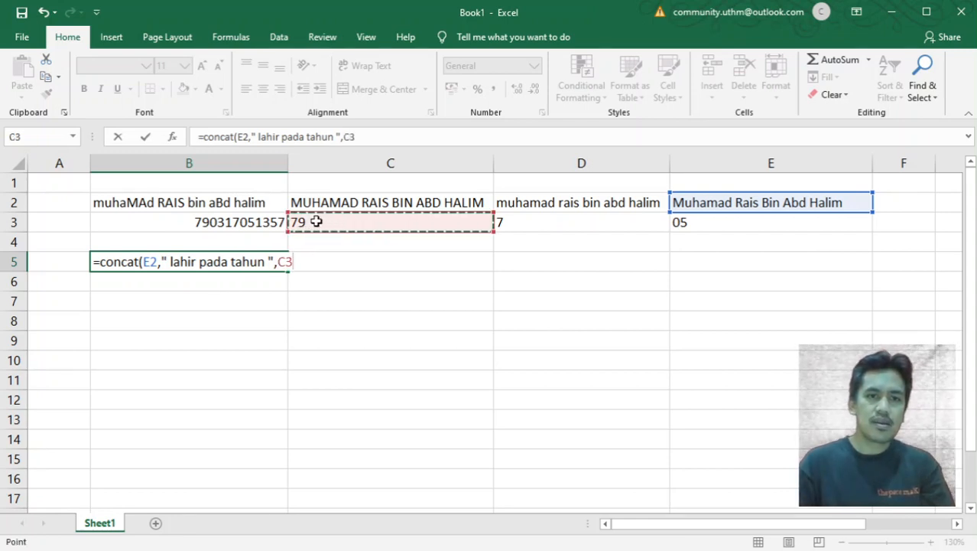
type(",")
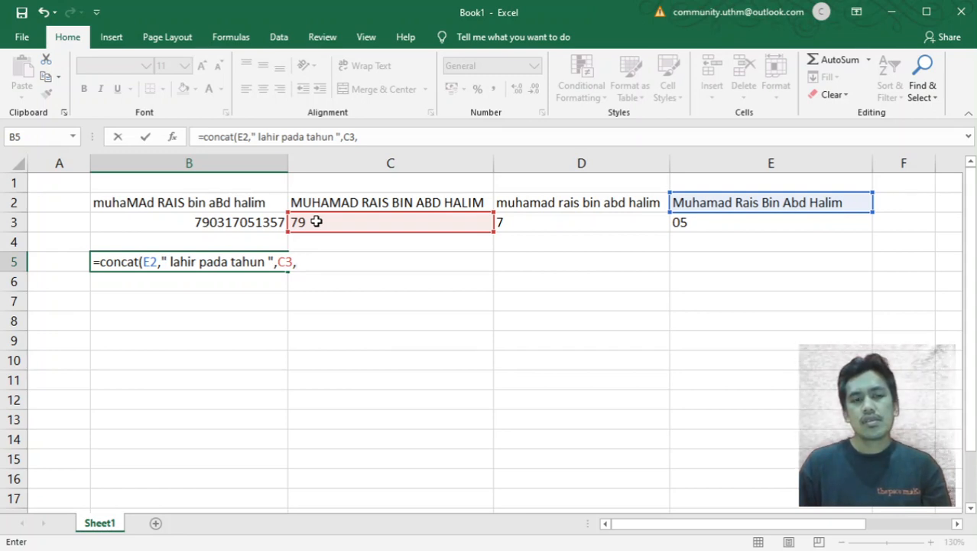
type("\" ")
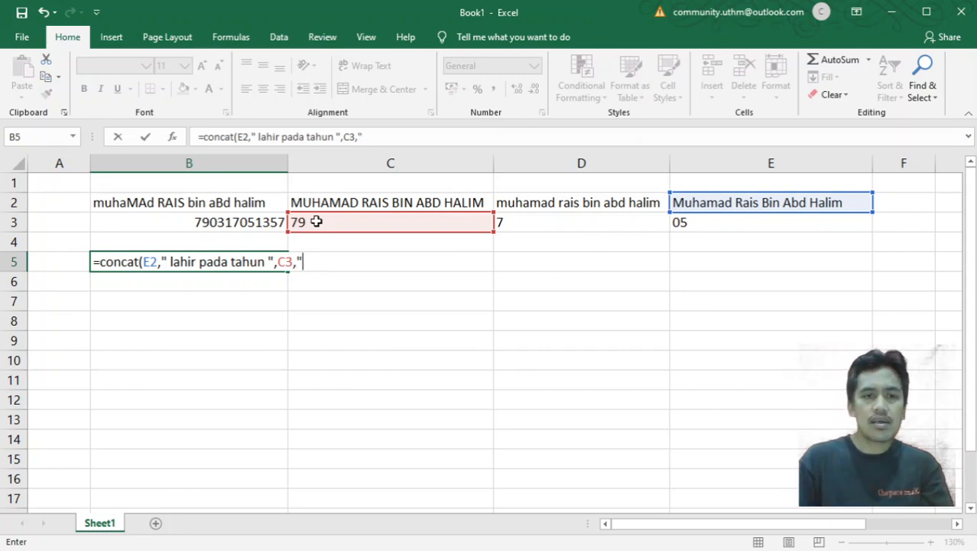
type("di negeri")
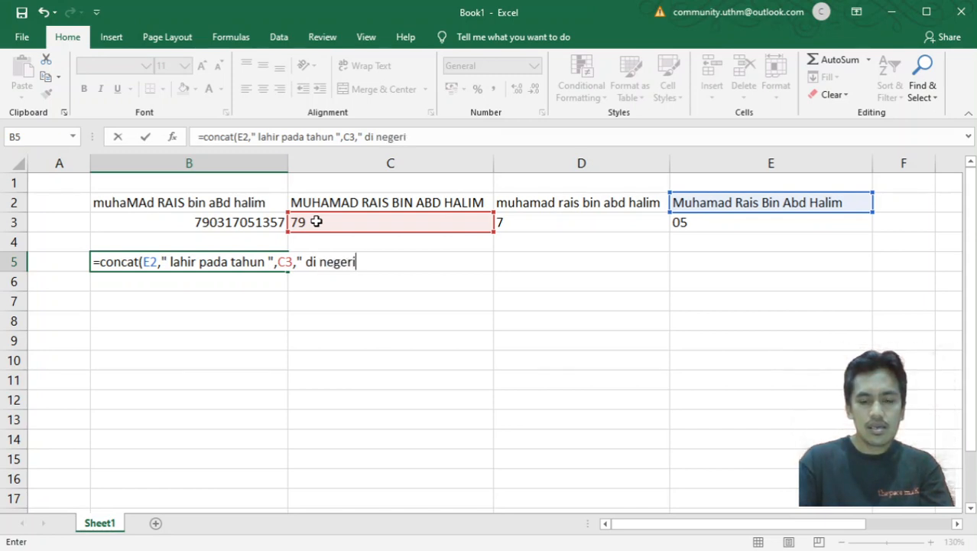
type(" kod")
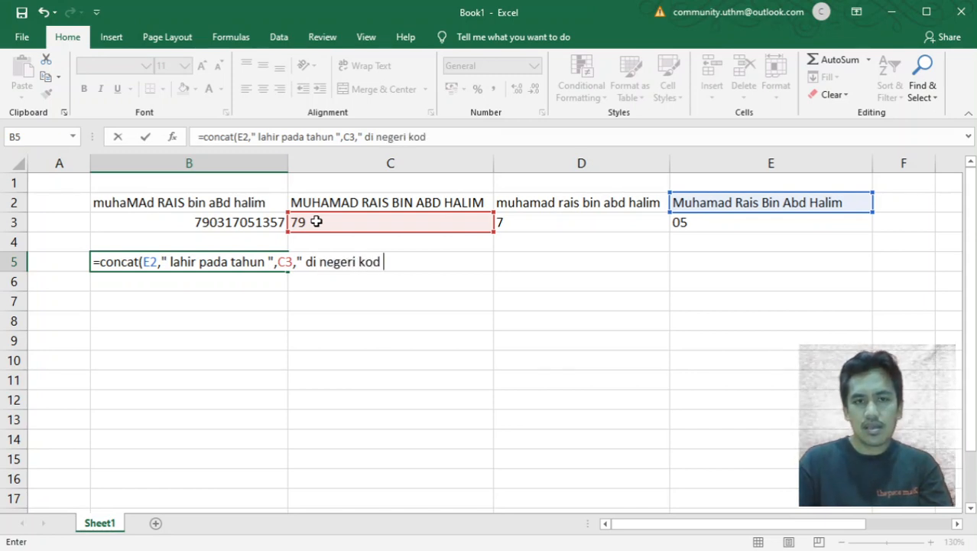
type(" \",")
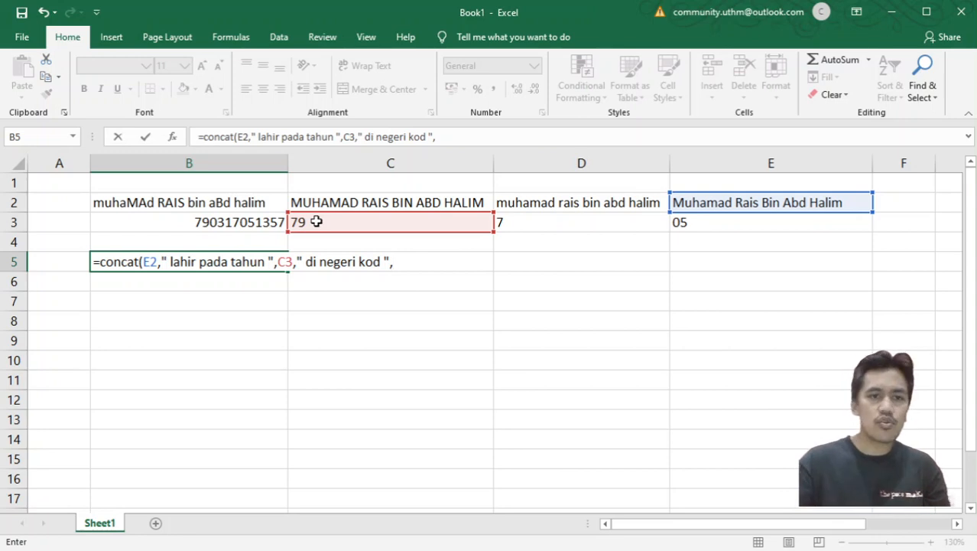
left_click(674, 222)
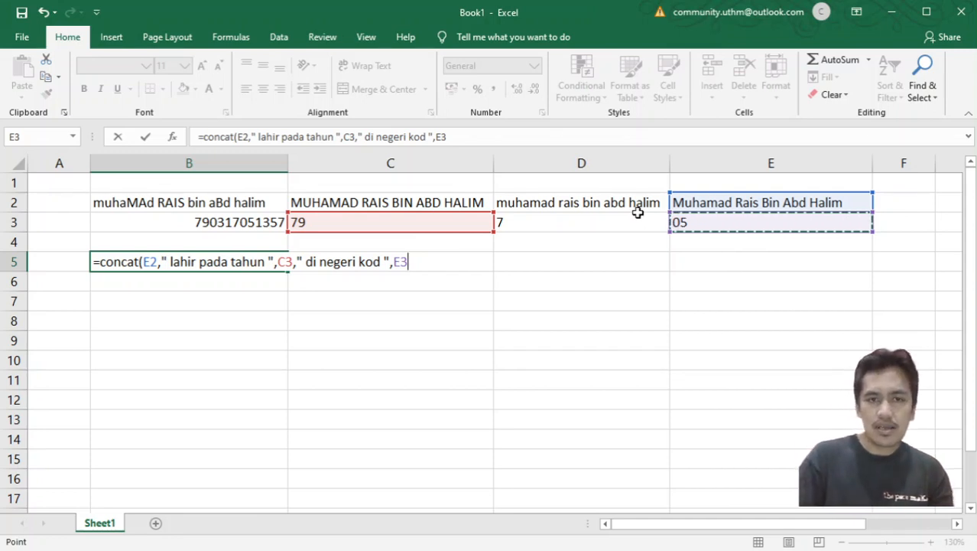
type(",")
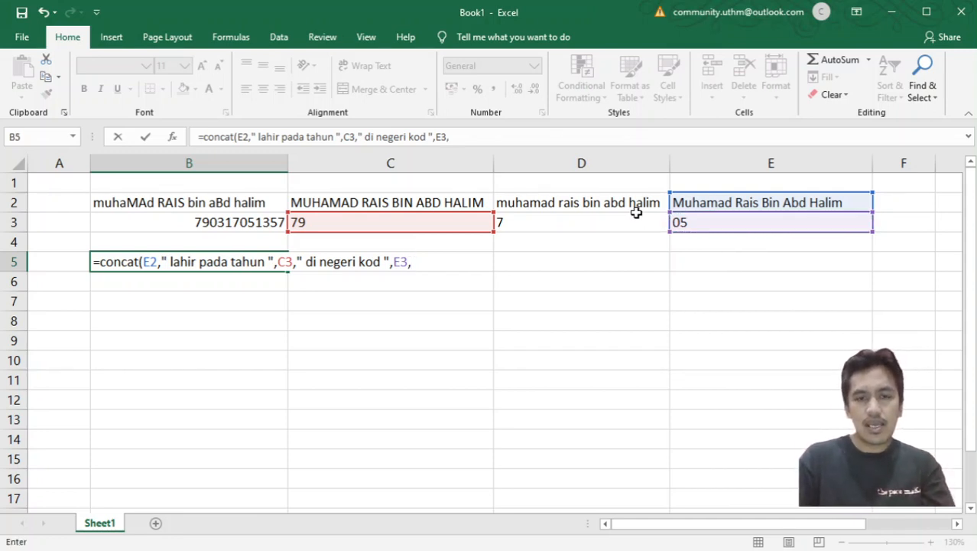
Complete the CONCAT formula in B5 with the text " dan memegang KP bernombor " and cell B3.
type("\" dan ")
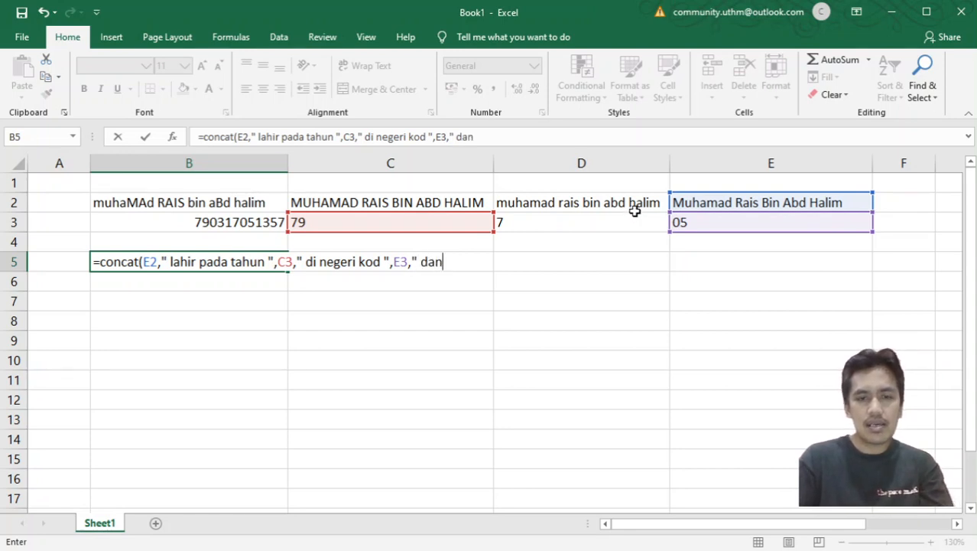
type("memegang")
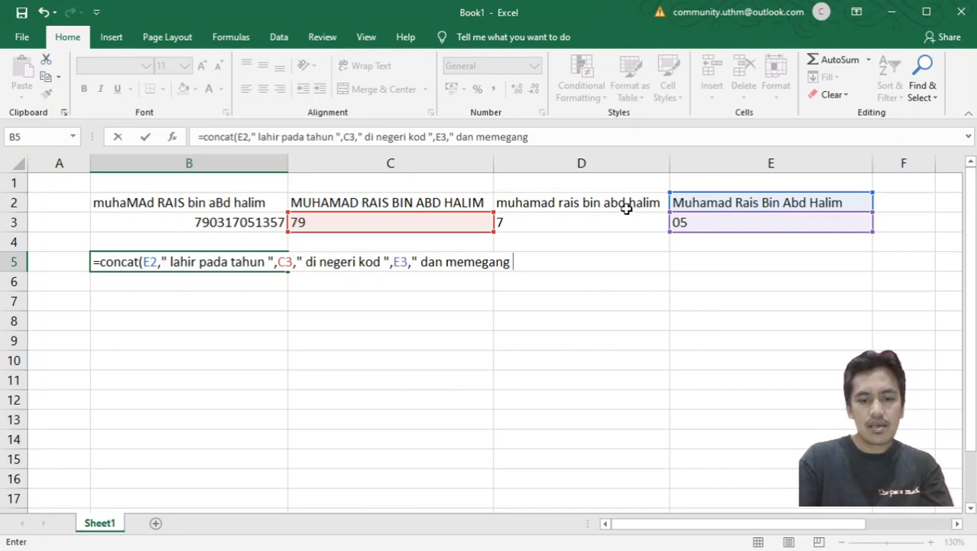
type(" K")
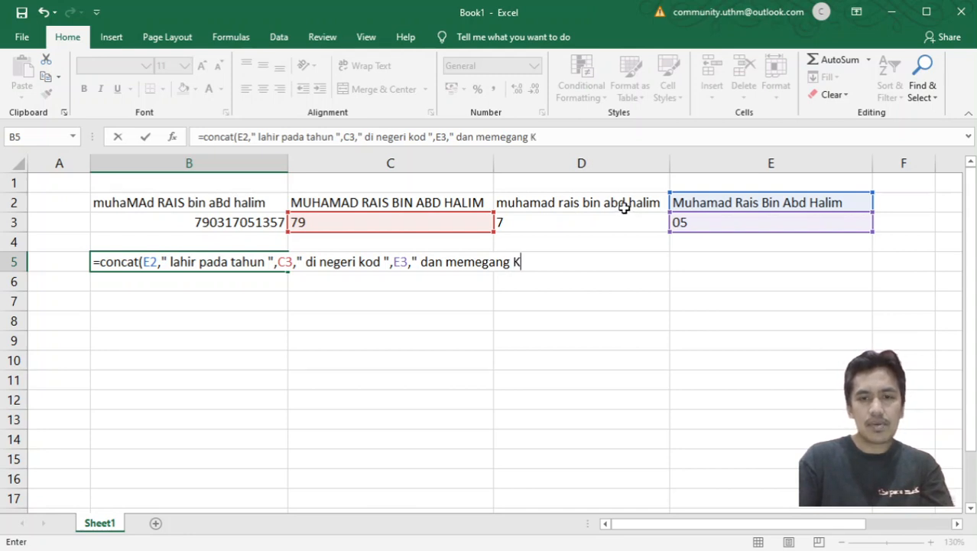
type("P ber")
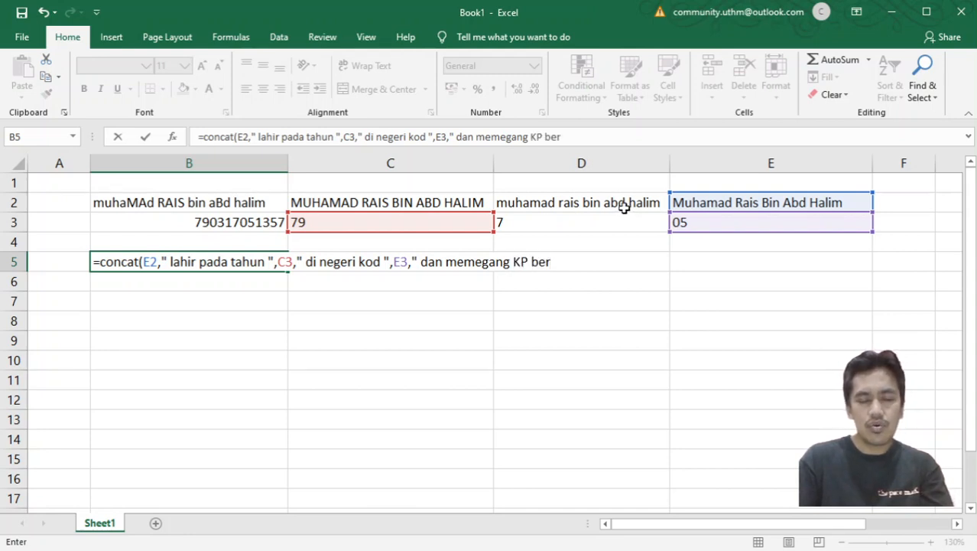
type("nombor")
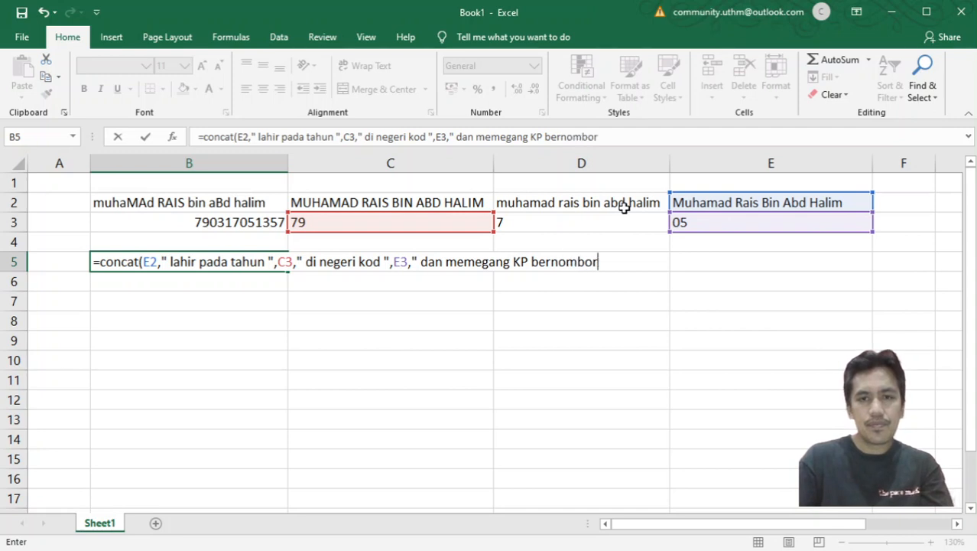
type(" \"")
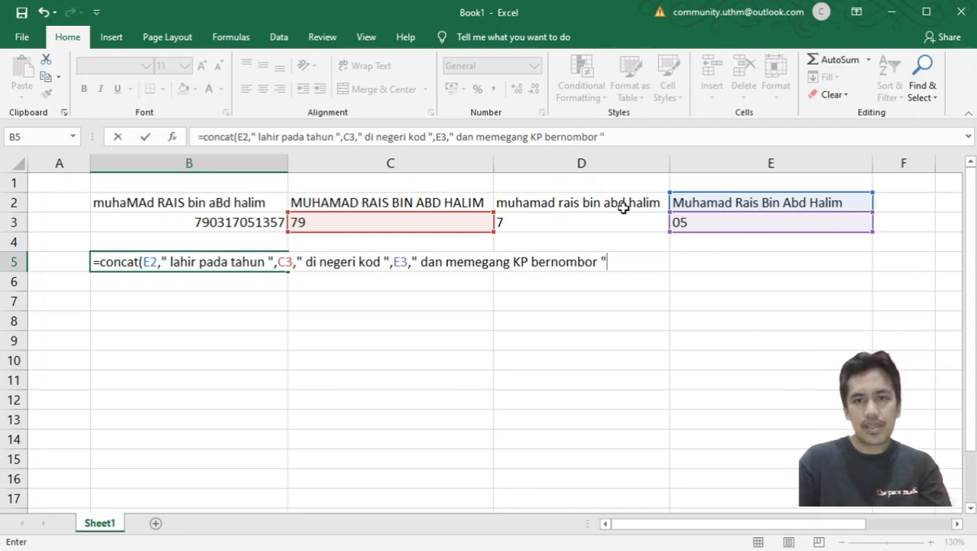
type(",")
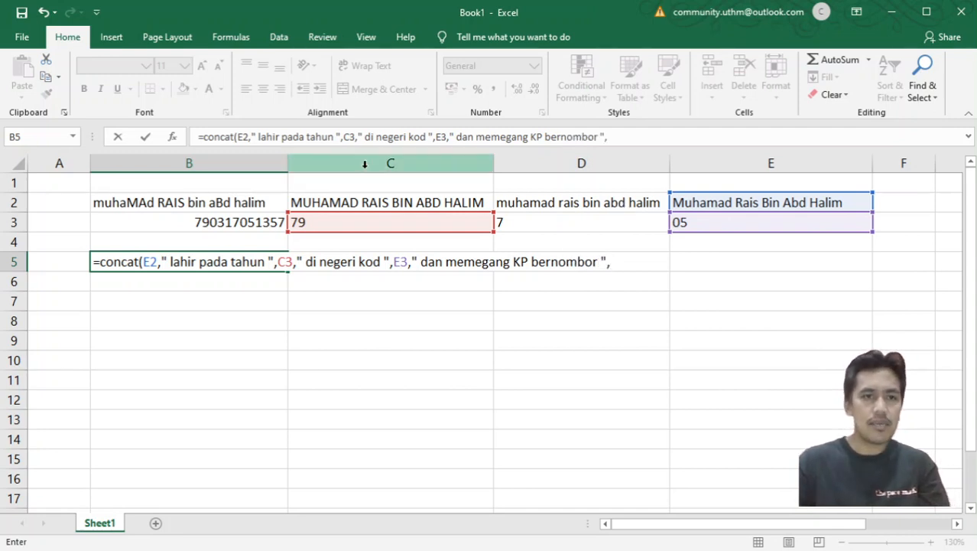
left_click(265, 222)
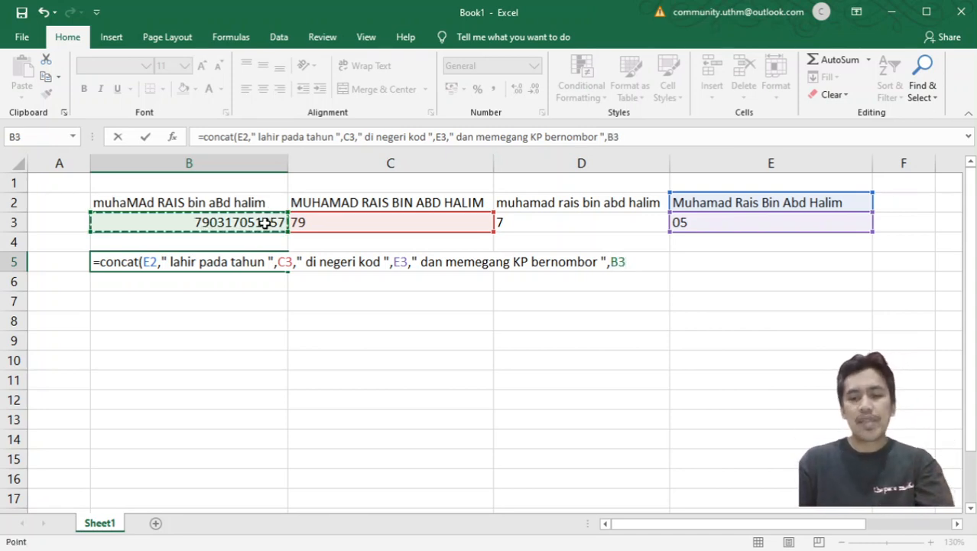
type(")")
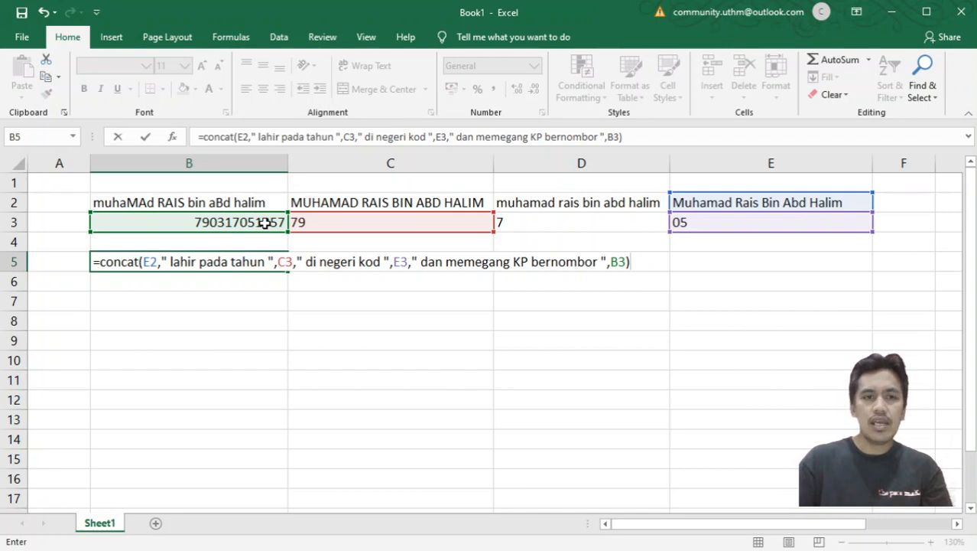
key("Return")
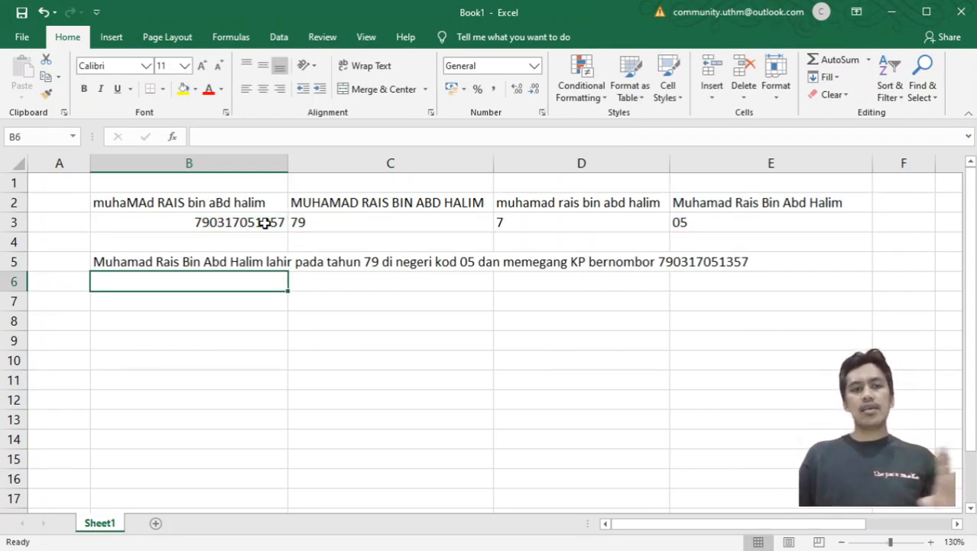
Change the second digit of the ID number in cell B3 to 5.
double_click(202, 222)
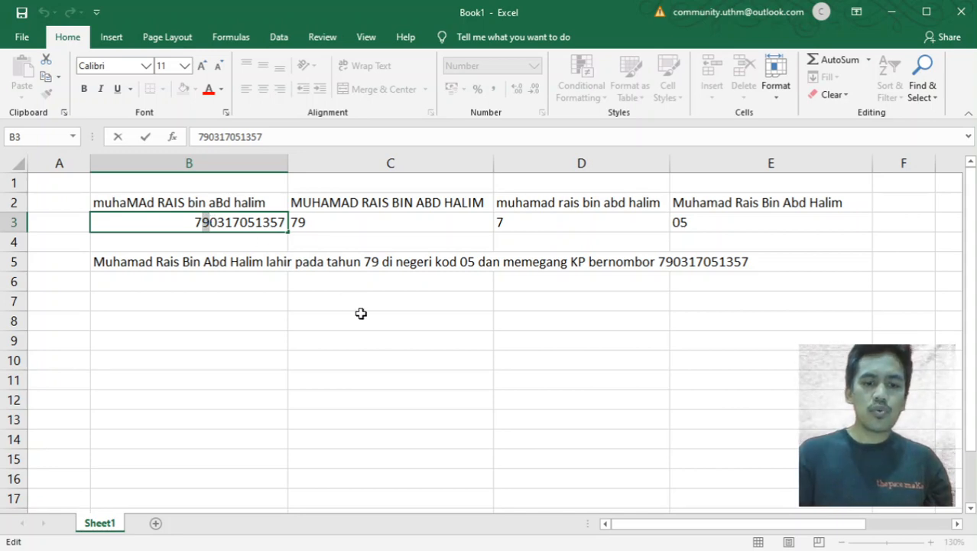
key("BackSpace")
type("5")
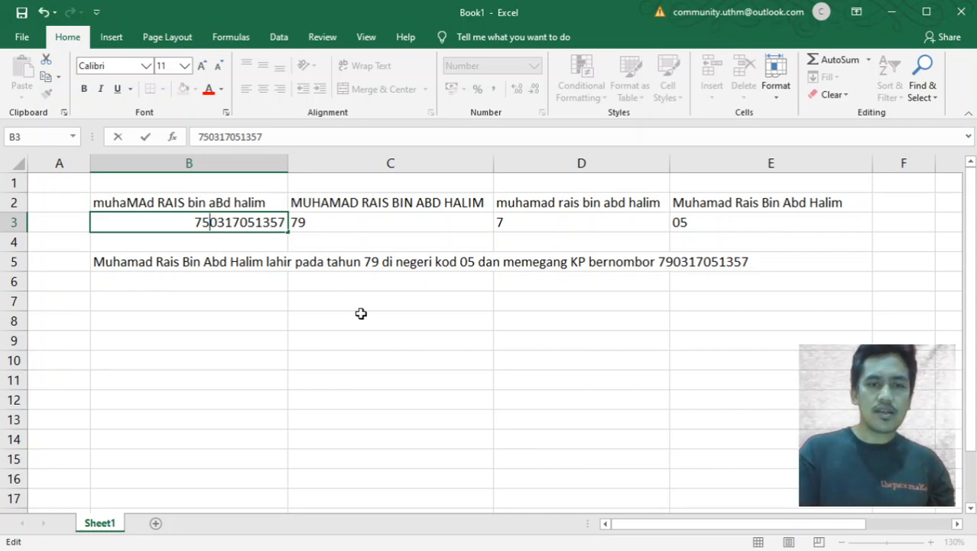
key("Return")
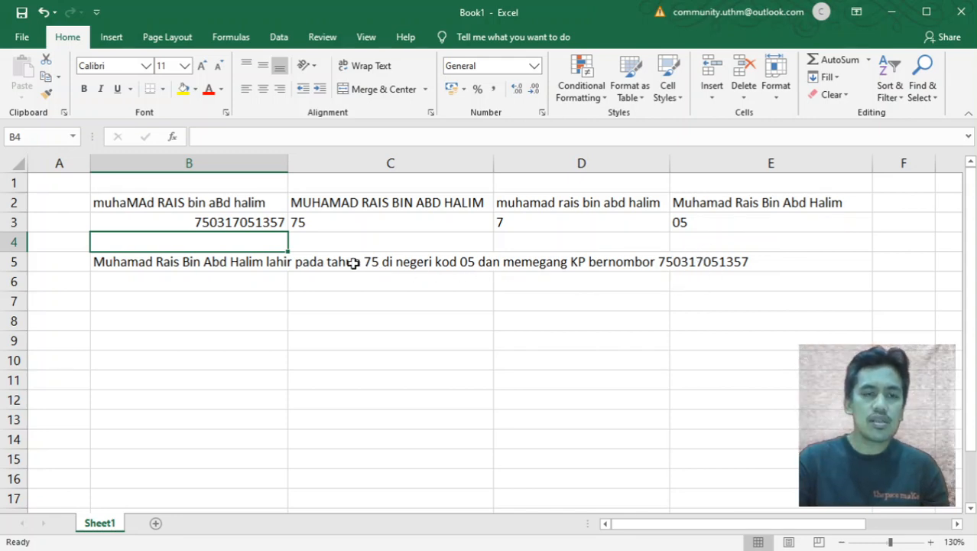
Insert an extra lowercase m before the capital M in the first name in cell B2.
left_click(116, 204)
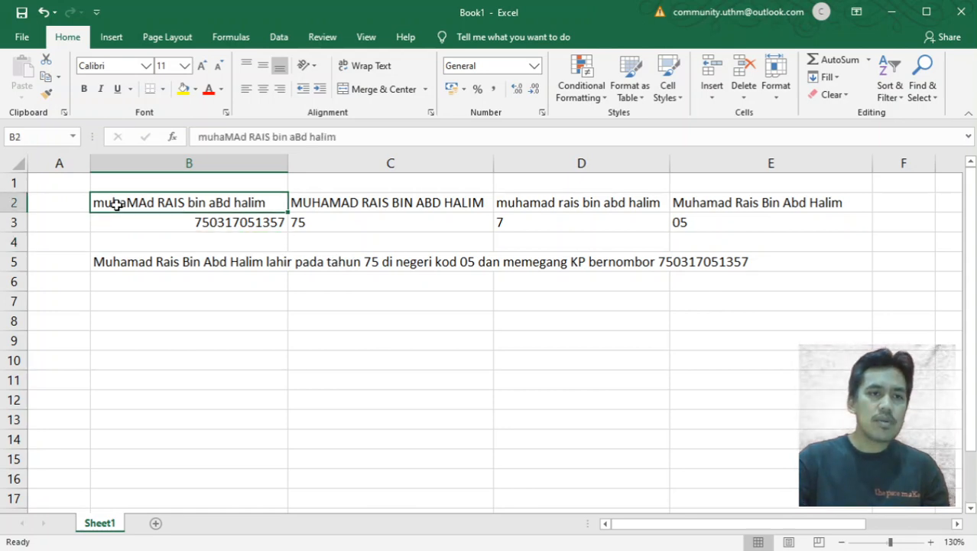
double_click(118, 203)
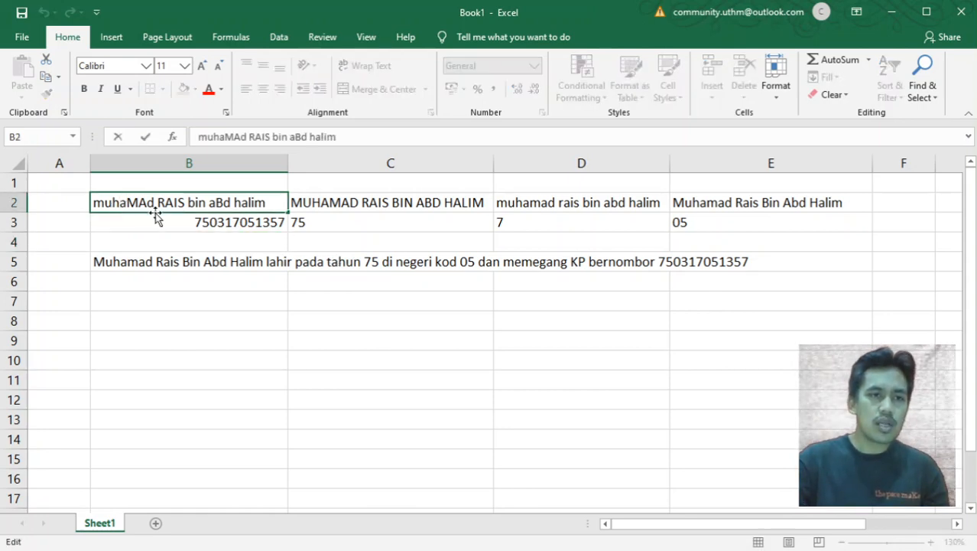
left_click(127, 203)
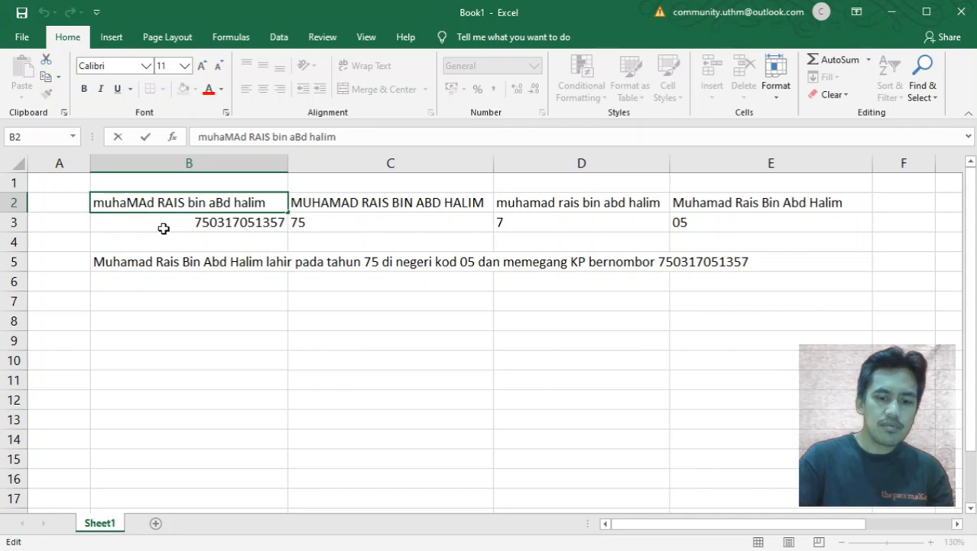
type("m")
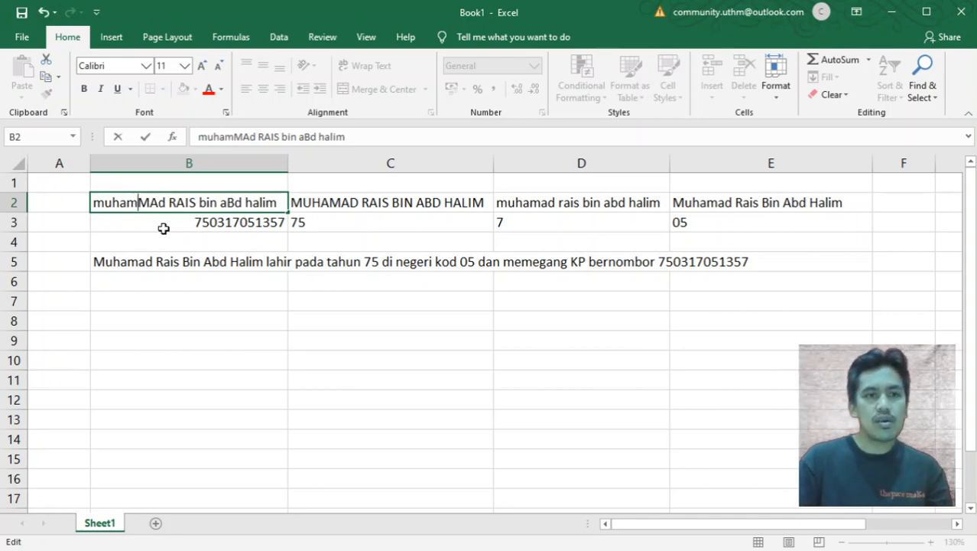
left_click(163, 228)
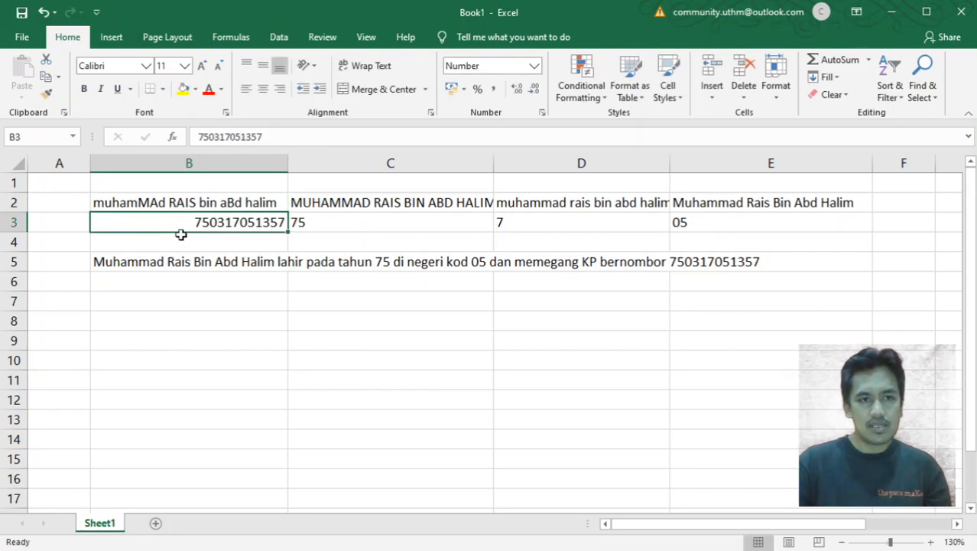